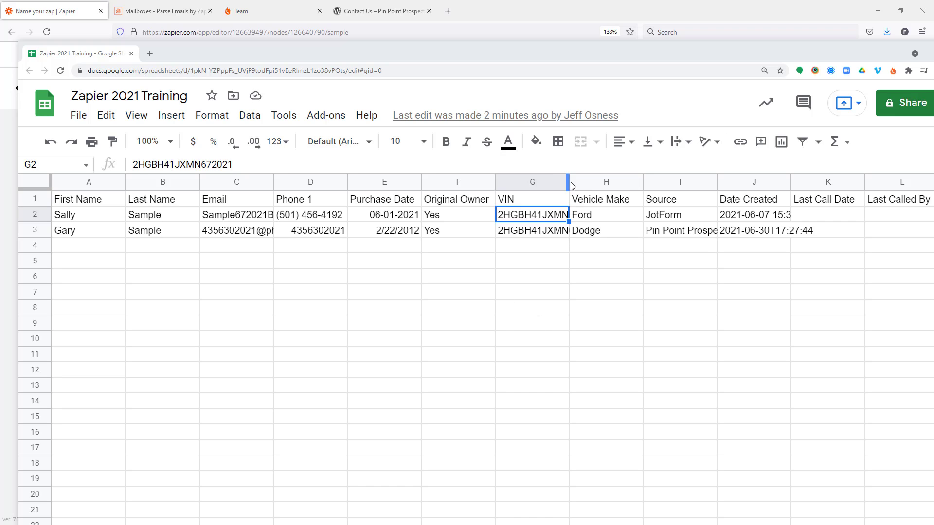
# Widen the VIN column to show its full values, and switch to Zapier to review the test output for the new row.
pyautogui.moveTo(568, 181); pyautogui.dragTo(632, 181)
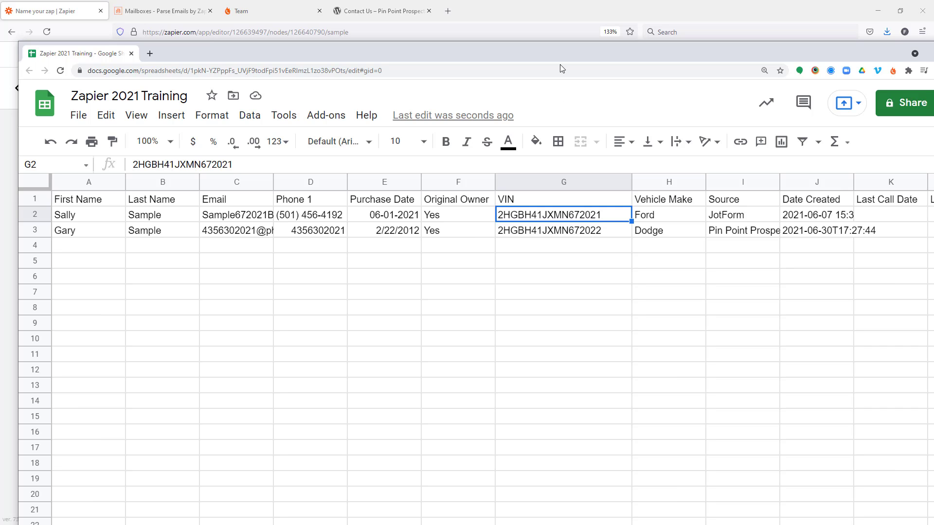
pyautogui.hotkey('alt', 'Tab')
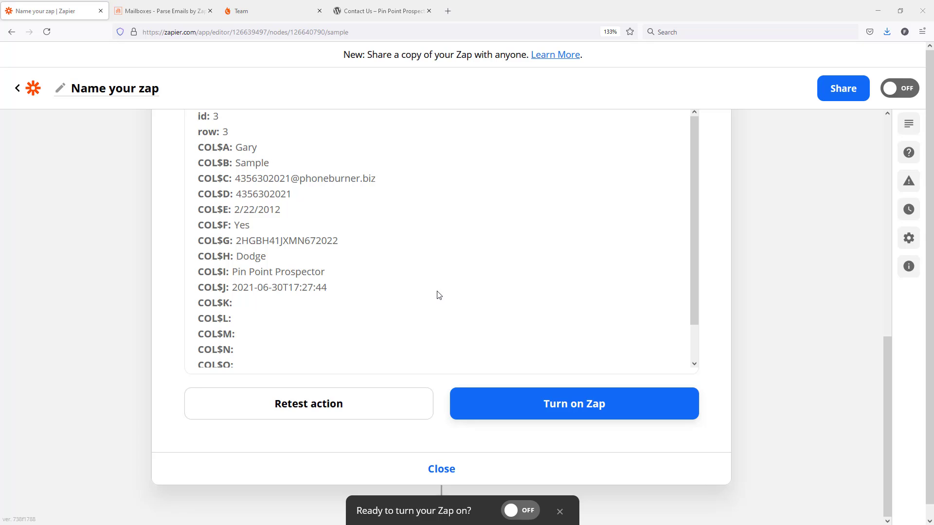
pyautogui.scroll(-1, 440, 292)
pyautogui.scroll(-1, 560, 467)
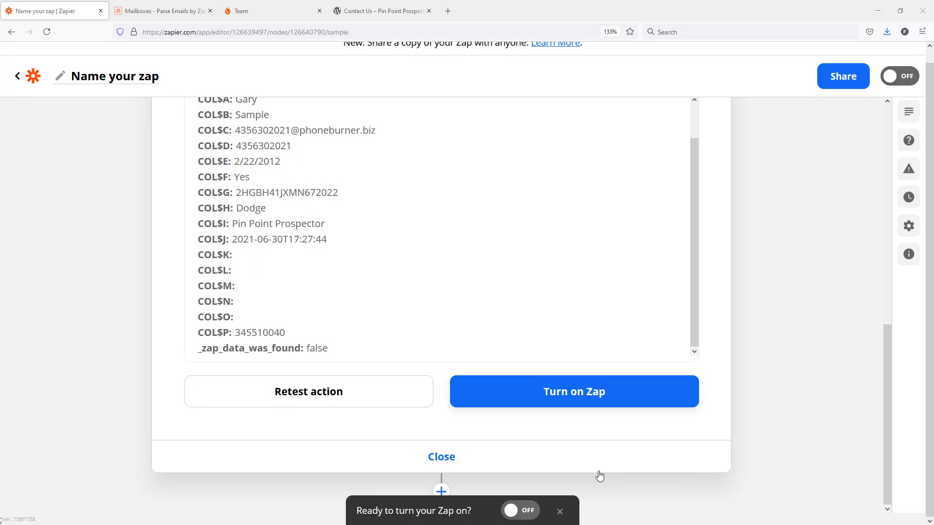
# Dismiss the Zap activation prompt and add a PhoneBurner (2.3.0) action after the Google Sheets step.
pyautogui.click(560, 511)
pyautogui.click(440, 492)
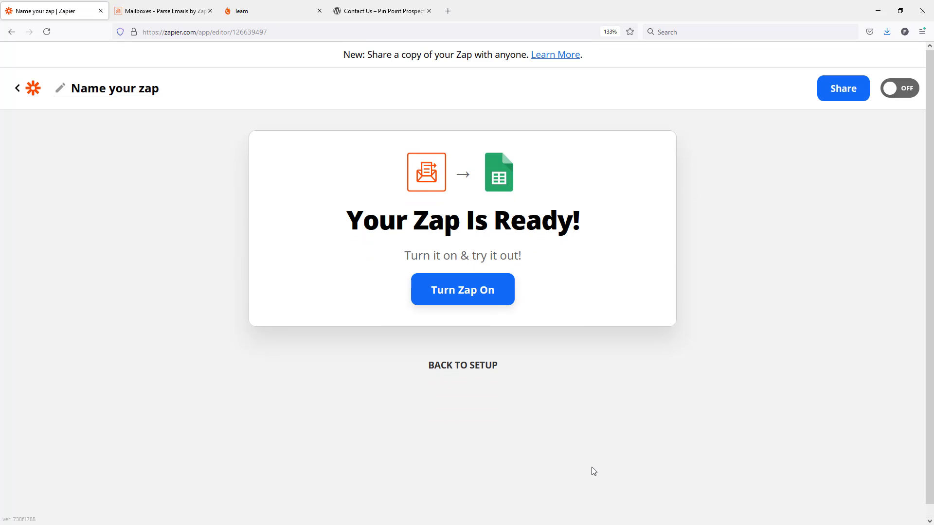
pyautogui.click(448, 364)
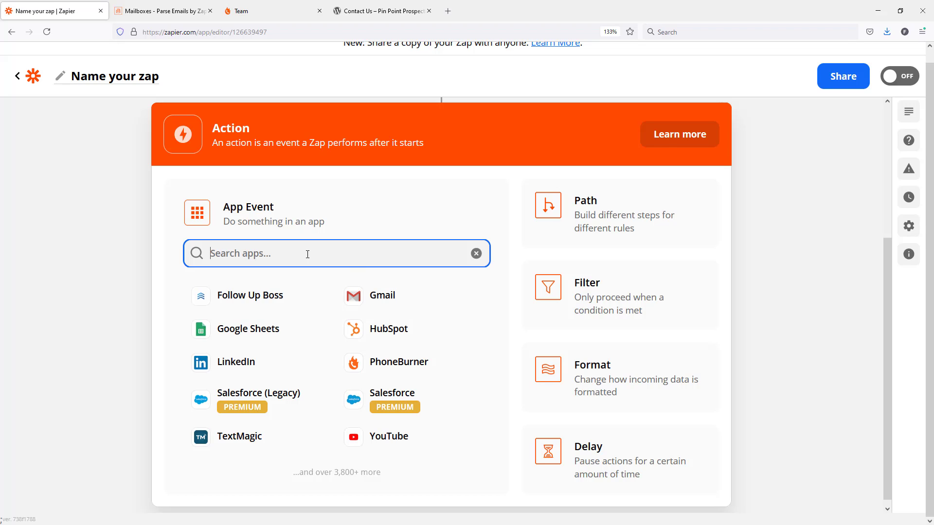
pyautogui.write('phoneburner')
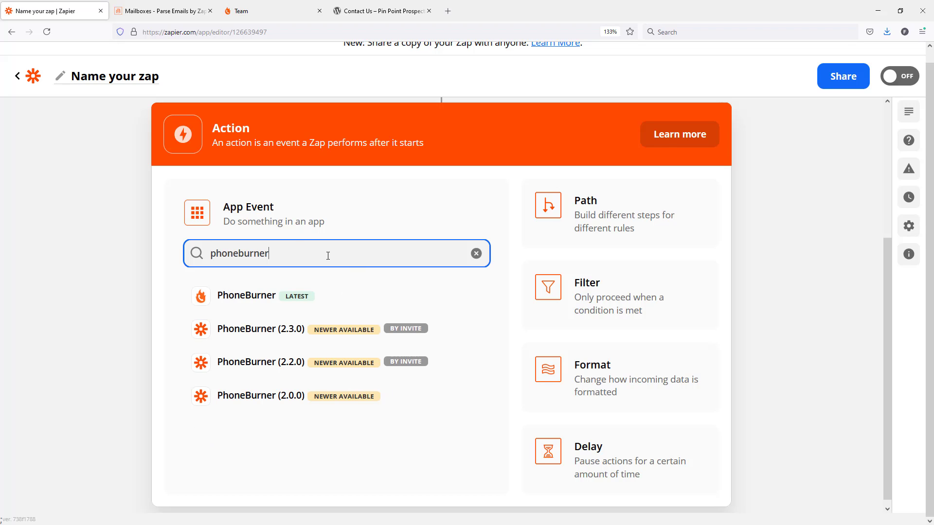
pyautogui.click(292, 335)
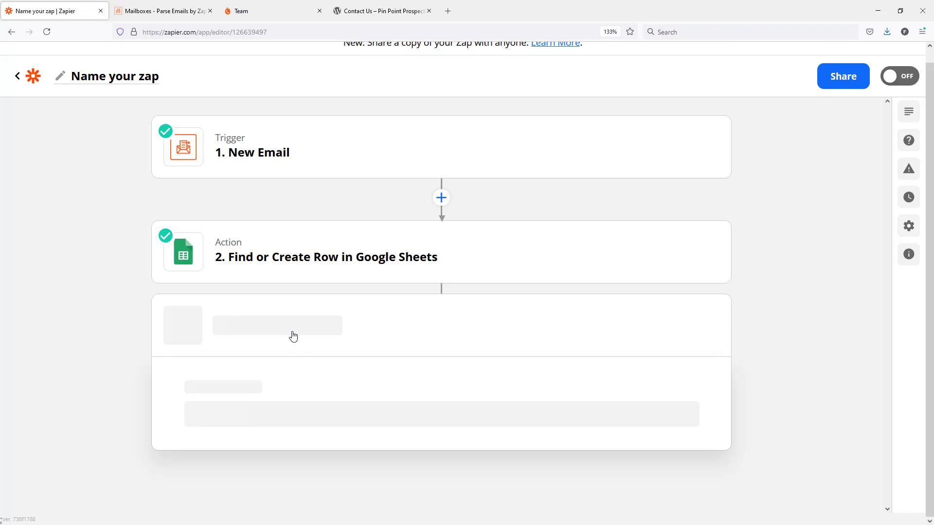
# Set the PhoneBurner action event to Create Contact and continue to the account selection.
pyautogui.click(291, 367)
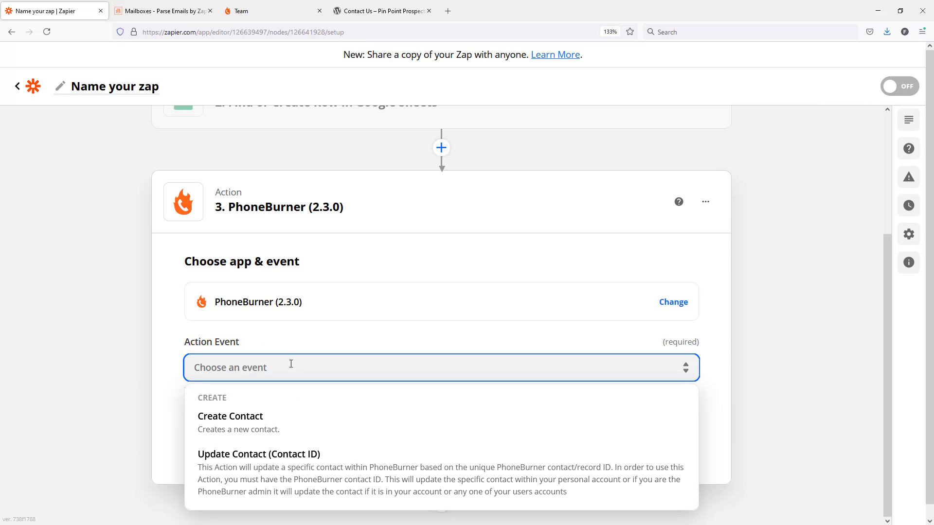
pyautogui.click(249, 419)
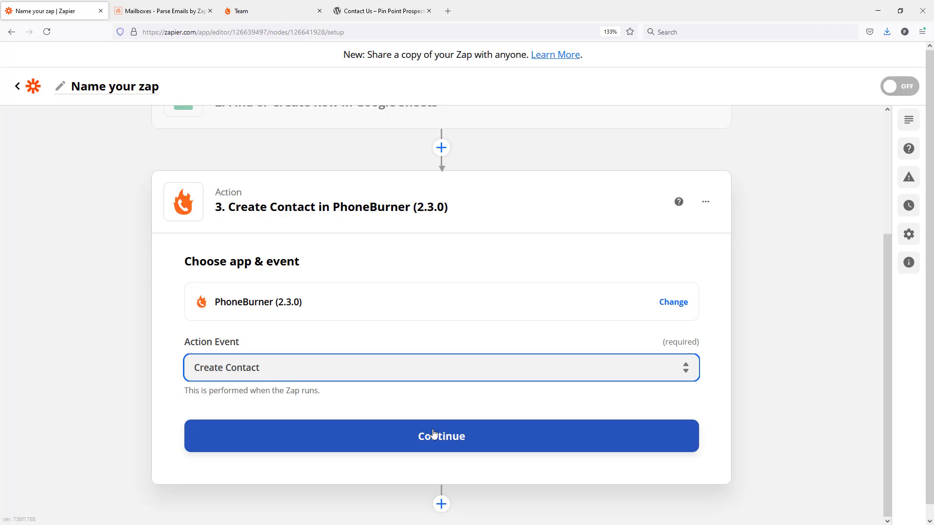
pyautogui.click(432, 435)
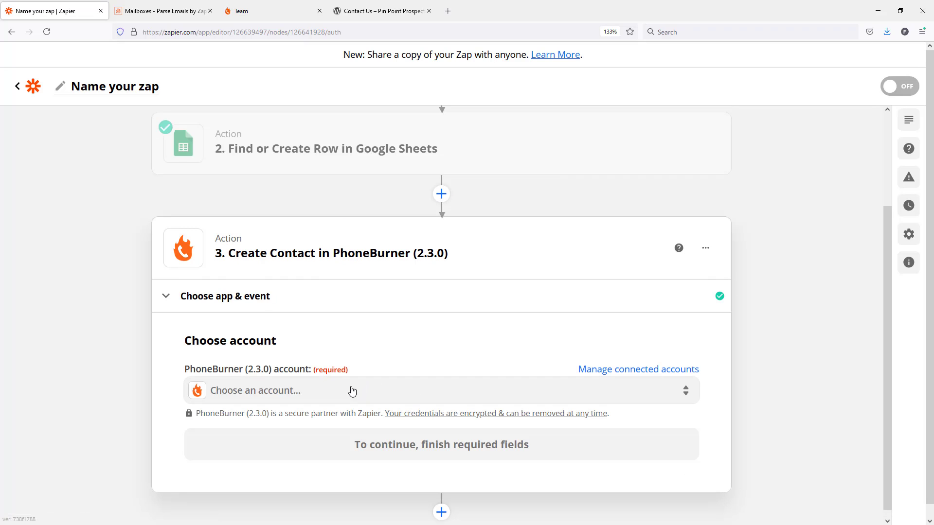
# Select the second saved PhoneBurner (2.3.0) account for the action and continue to the field setup.
pyautogui.click(323, 394)
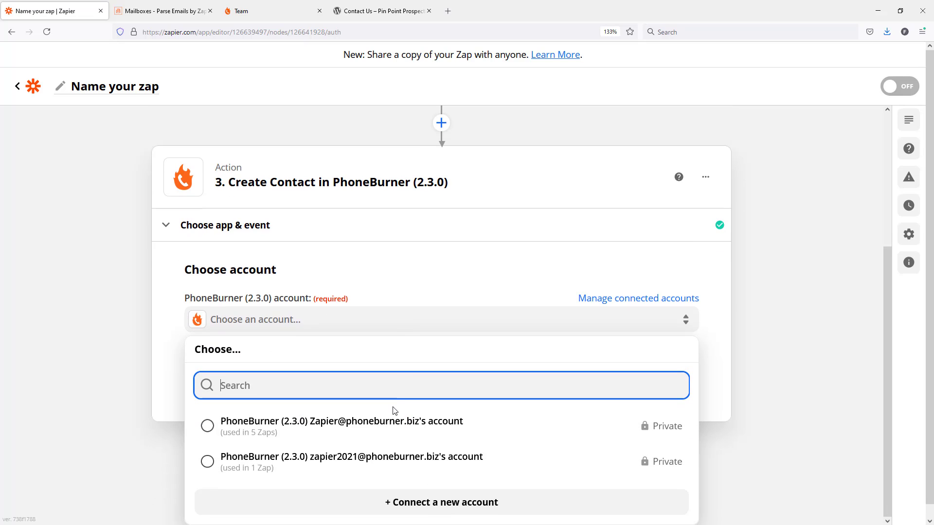
pyautogui.click(340, 468)
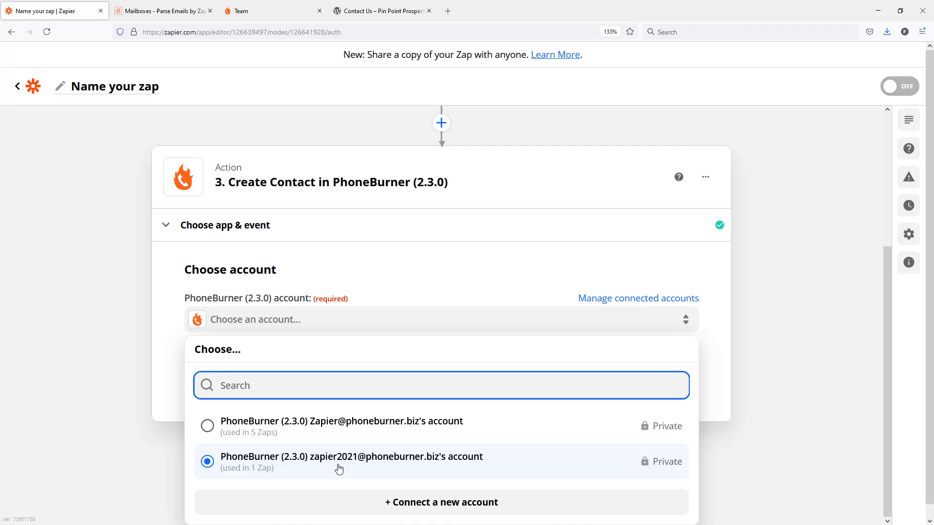
pyautogui.click(369, 463)
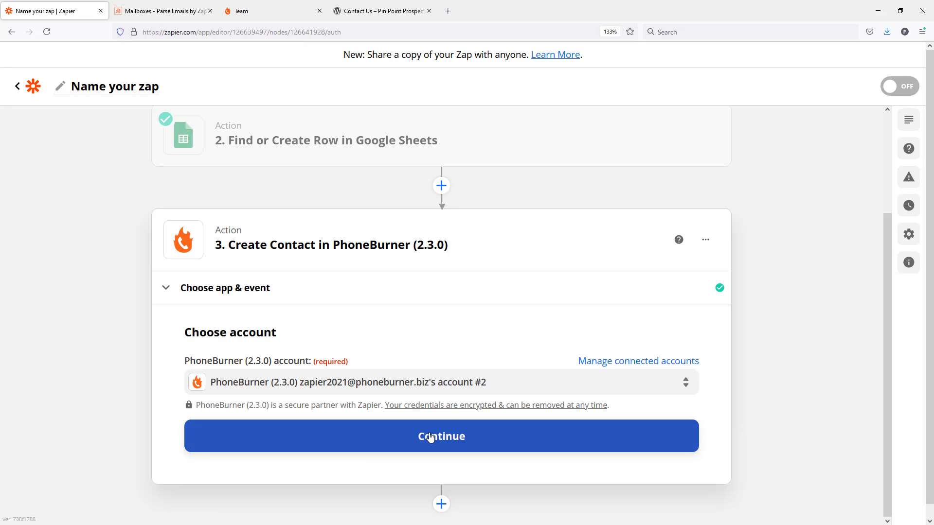
pyautogui.click(411, 428)
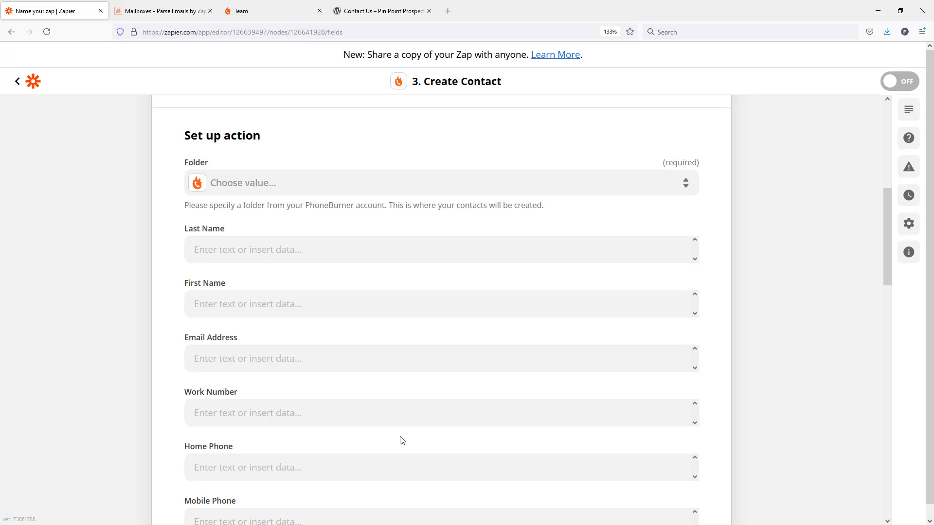
# Set Fresh Leads as the PhoneBurner folder for new contacts.
pyautogui.click(270, 186)
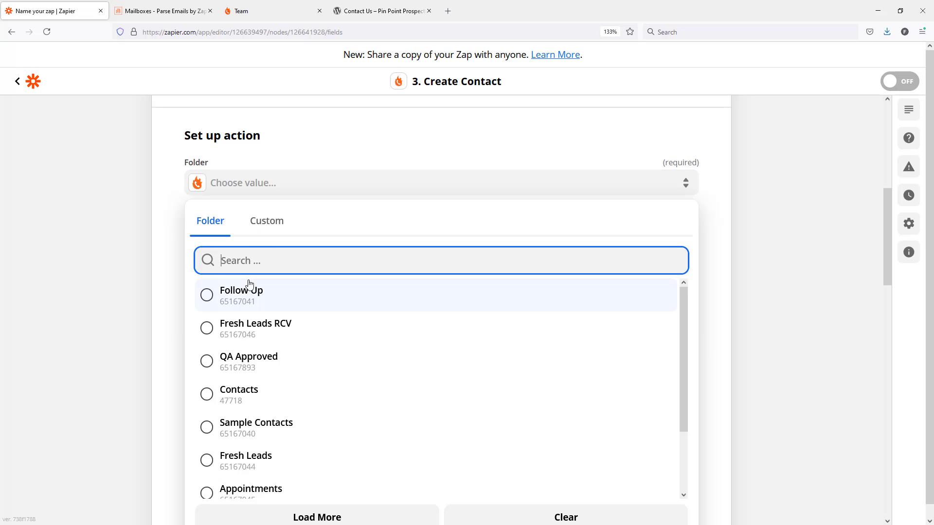
pyautogui.scroll(-3, 260, 348)
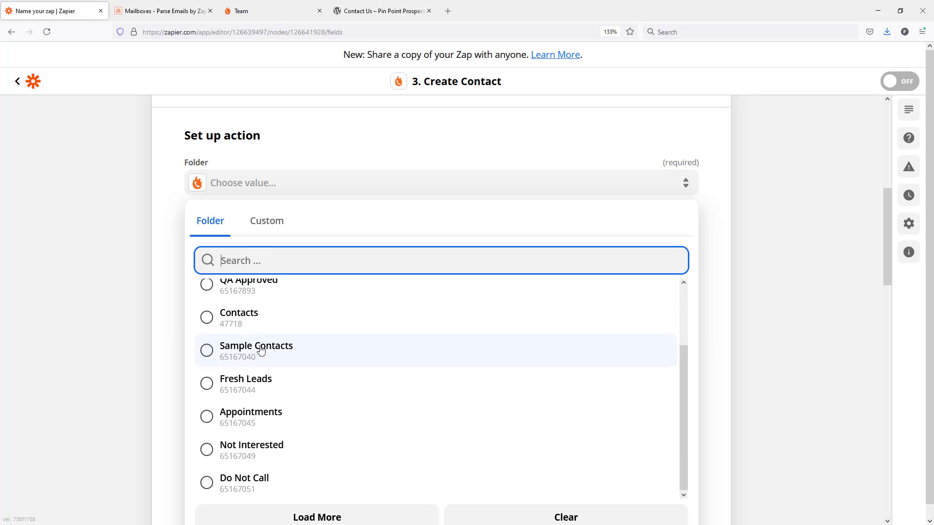
pyautogui.click(239, 392)
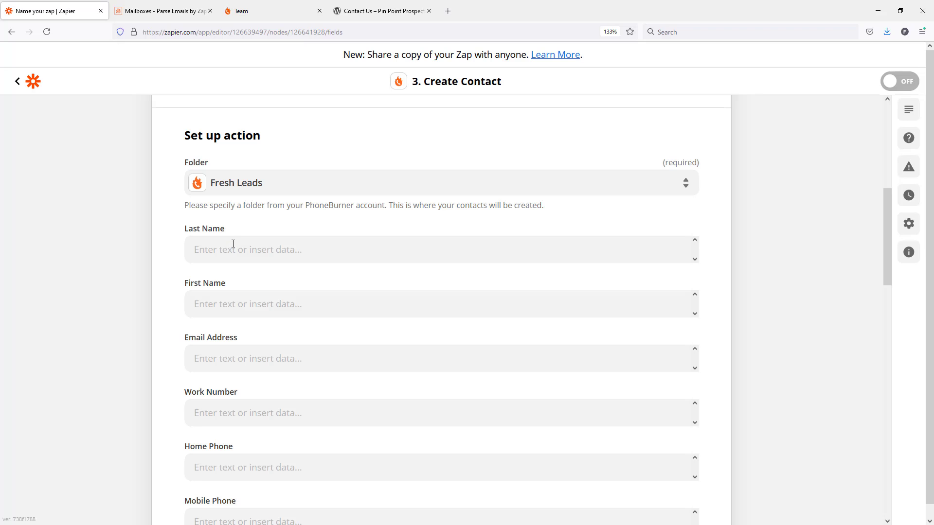
# Map the contact's Last Name field to Last Name from the Google Sheets step.
pyautogui.click(222, 248)
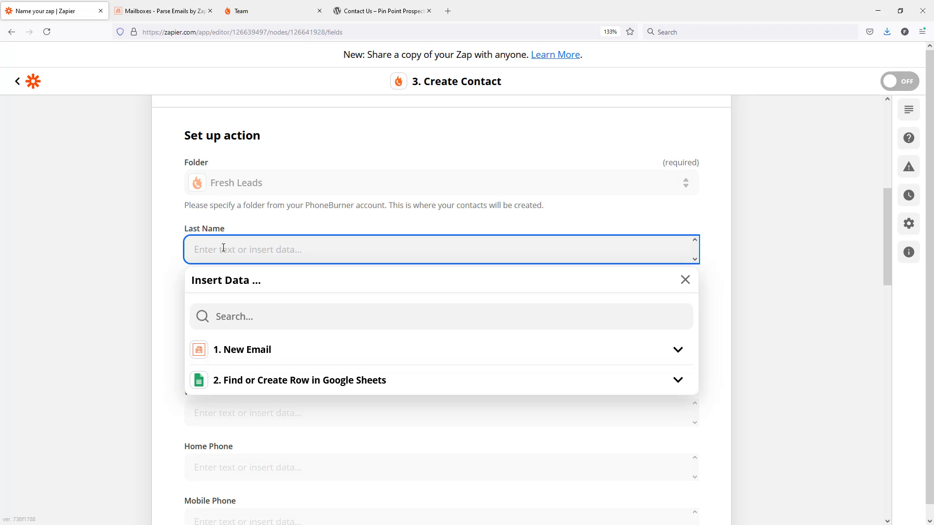
pyautogui.click(264, 384)
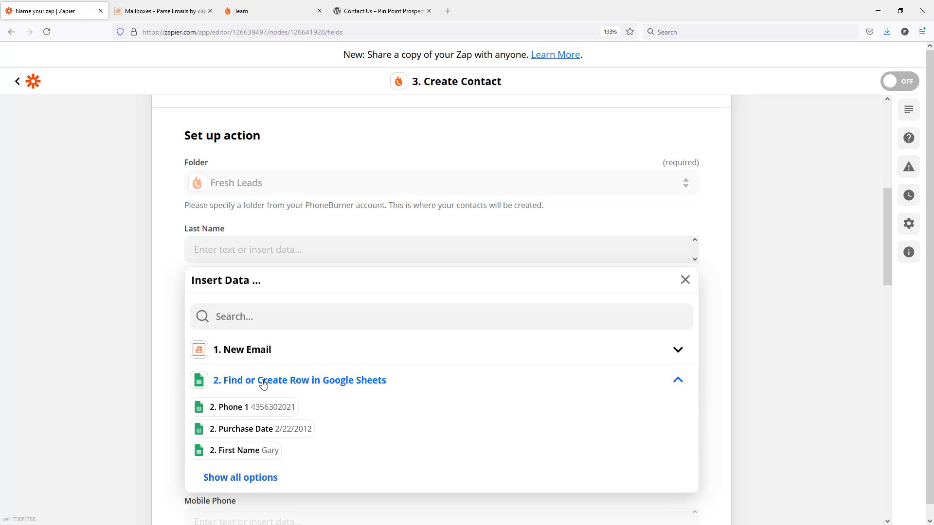
pyautogui.scroll(-2, 301, 438)
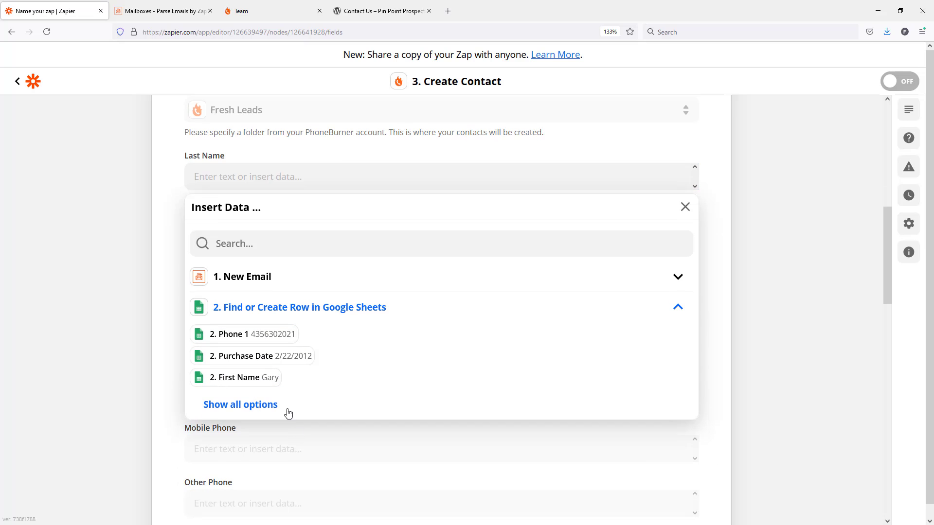
pyautogui.click(259, 405)
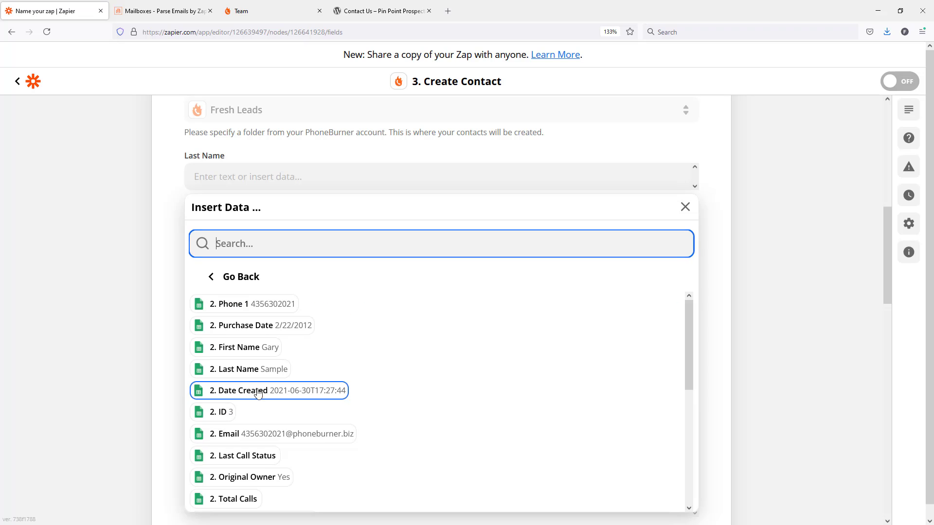
pyautogui.click(252, 368)
pyautogui.click(748, 278)
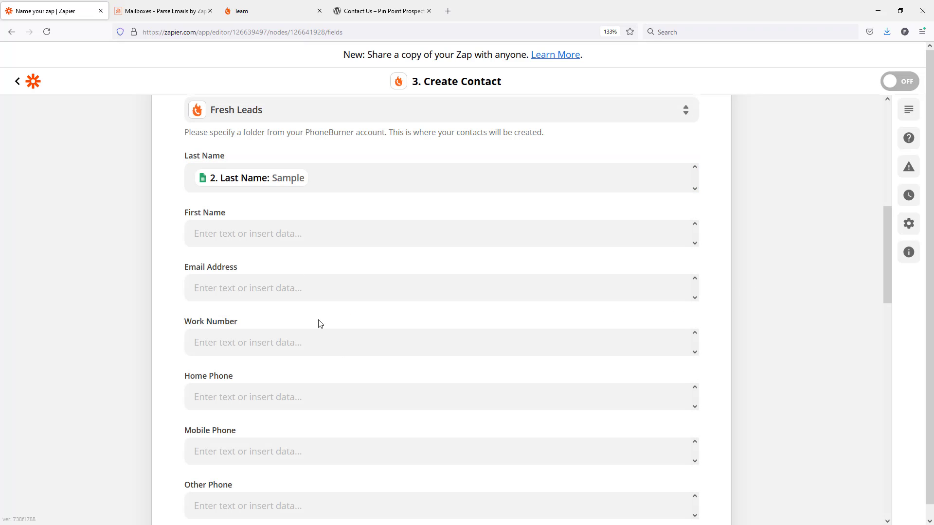
# Map the contact's First Name field to First Name from the Google Sheets step.
pyautogui.click(256, 235)
pyautogui.click(244, 366)
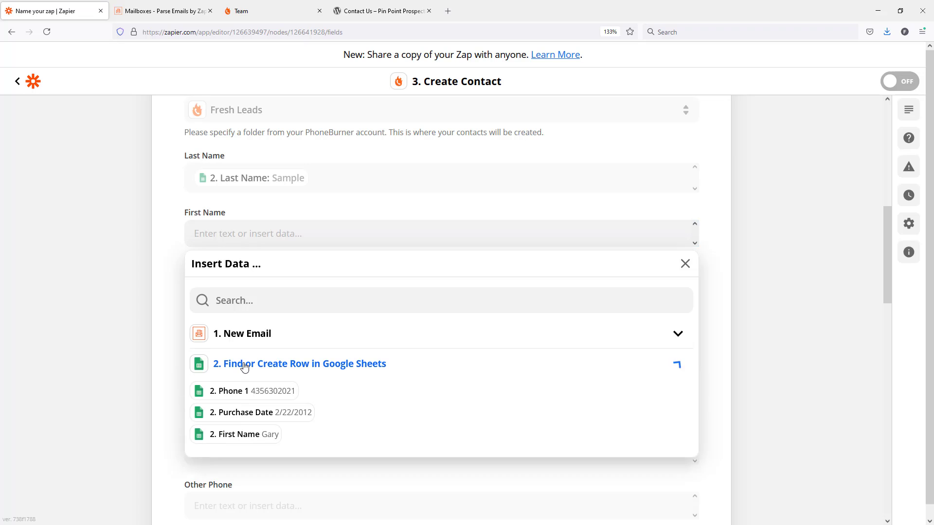
pyautogui.click(246, 434)
pyautogui.scroll(-2, 273, 422)
pyautogui.click(343, 413)
pyautogui.click(244, 144)
pyautogui.scroll(-2, 244, 144)
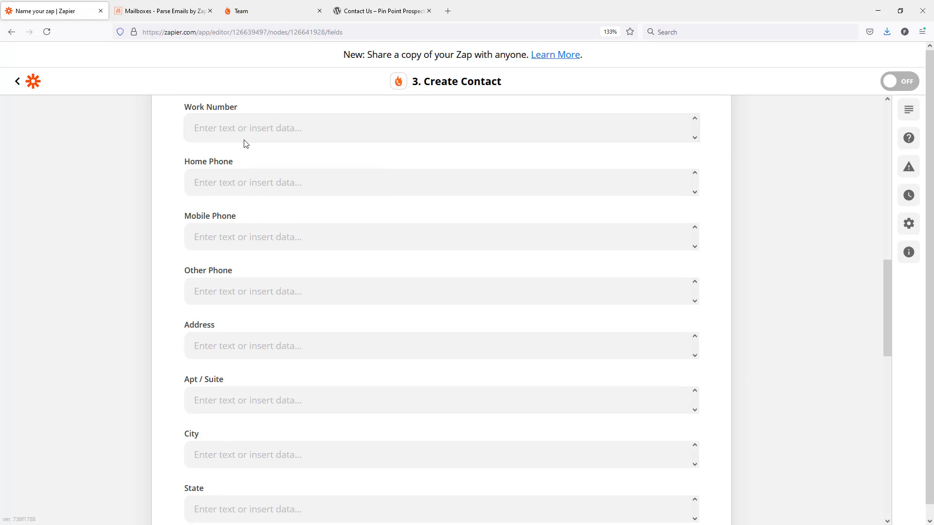
# Map the contact's Home Phone field to Phone 1 from the Google Sheets step.
pyautogui.click(244, 180)
pyautogui.click(265, 312)
pyautogui.scroll(-2, 281, 388)
pyautogui.scroll(4, 281, 389)
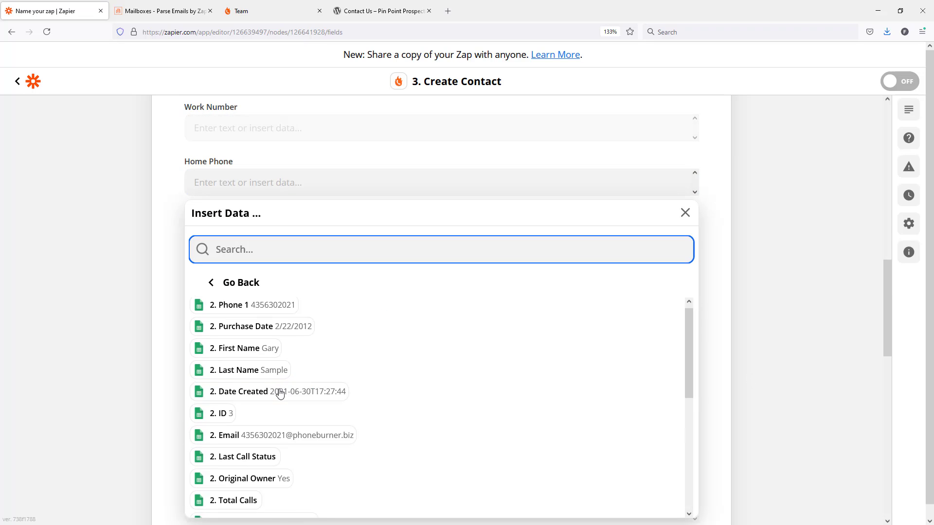
pyautogui.click(249, 304)
# Map the contact's Tags field to Source from the Google Sheets step.
pyautogui.scroll(-3, 249, 330)
pyautogui.scroll(-5, 250, 329)
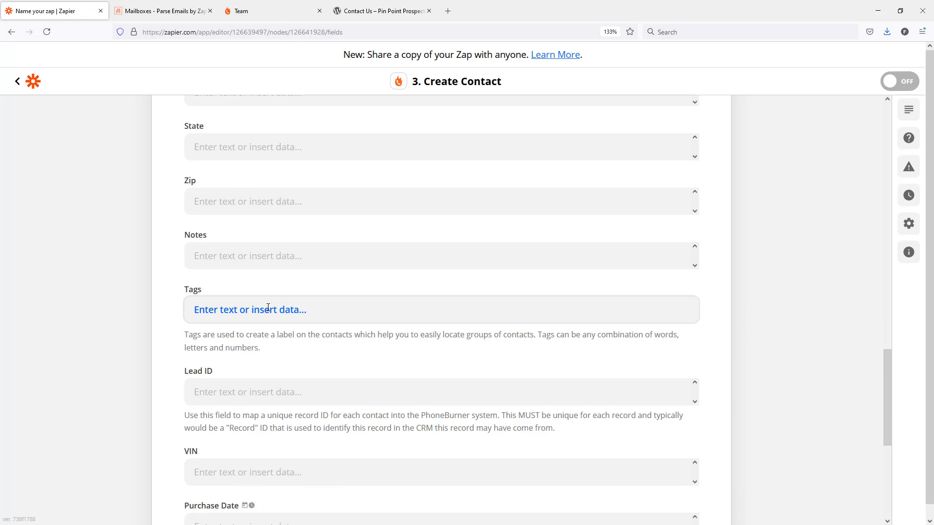
pyautogui.click(273, 308)
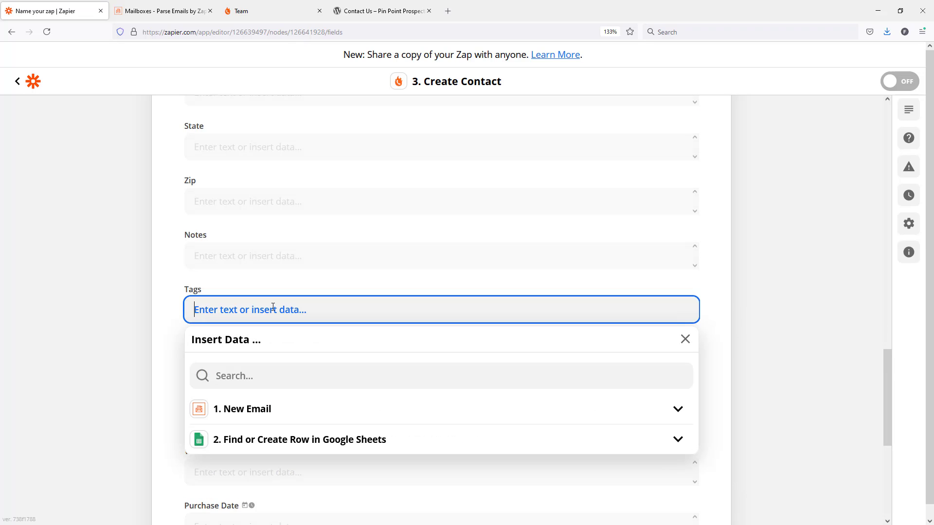
pyautogui.click(251, 440)
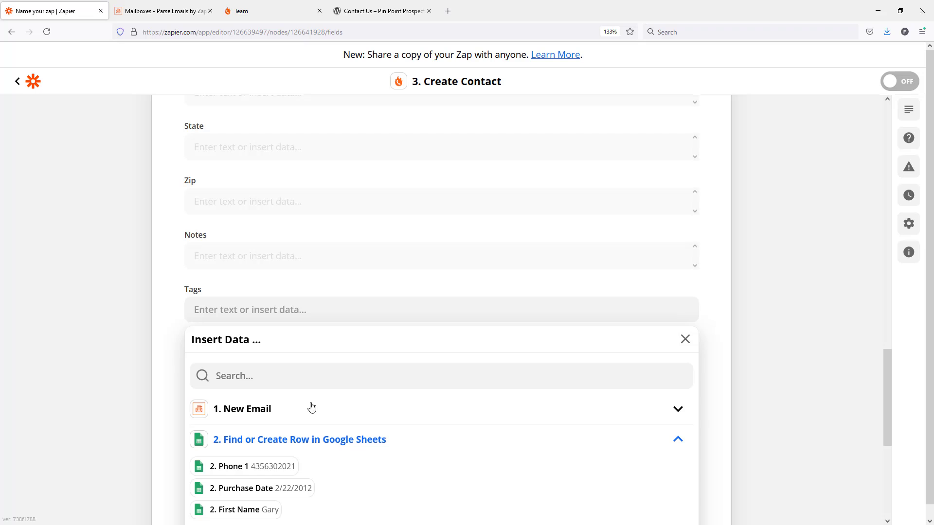
pyautogui.scroll(-3, 341, 413)
pyautogui.click(238, 392)
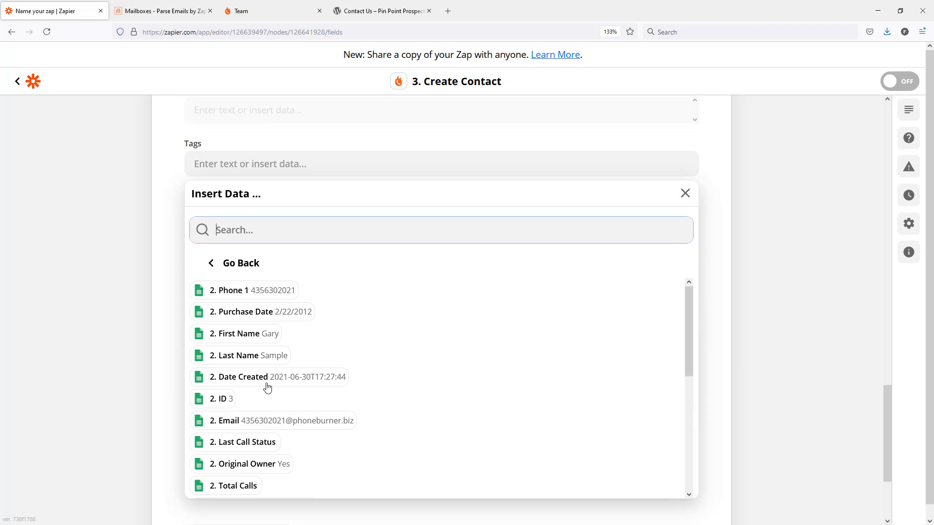
pyautogui.scroll(-5, 306, 384)
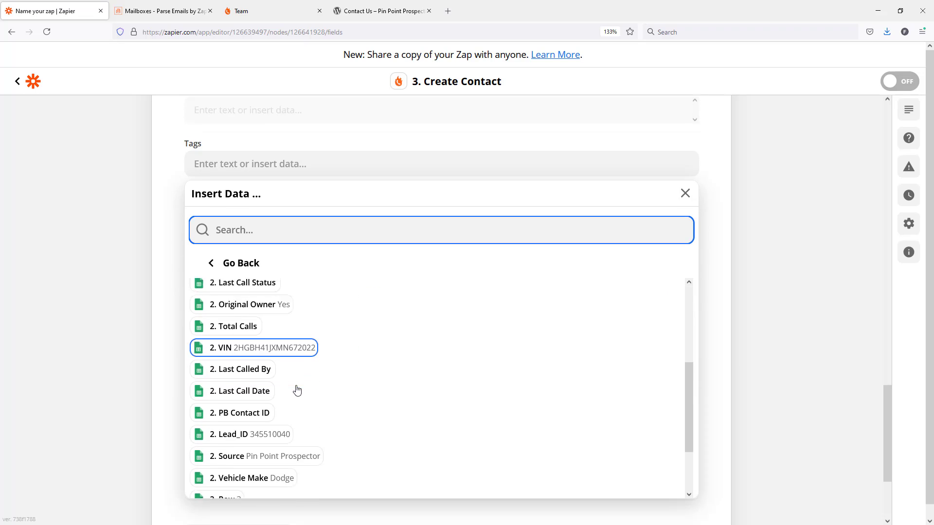
pyautogui.scroll(-1, 297, 390)
pyautogui.click(267, 424)
pyautogui.click(739, 326)
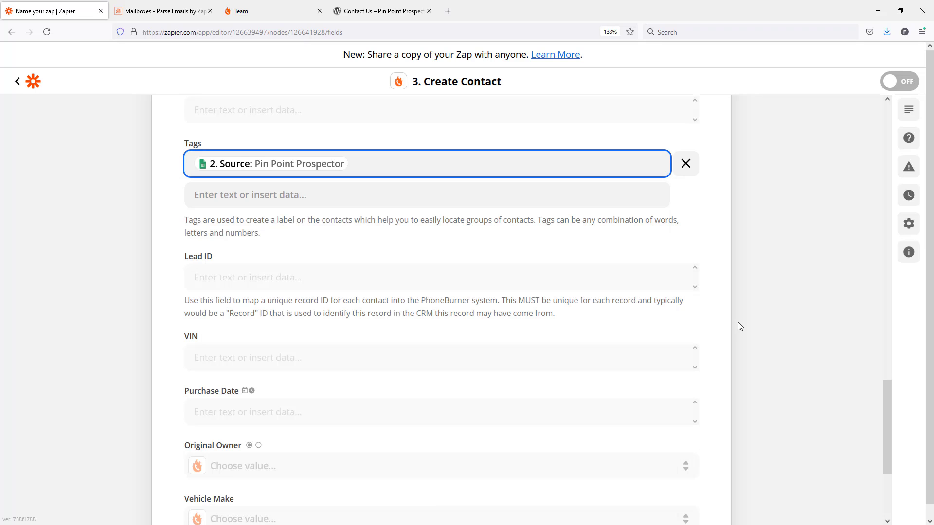
# Map the contact's Lead ID field to Lead_ID from the Google Sheets step.
pyautogui.click(222, 279)
pyautogui.click(254, 409)
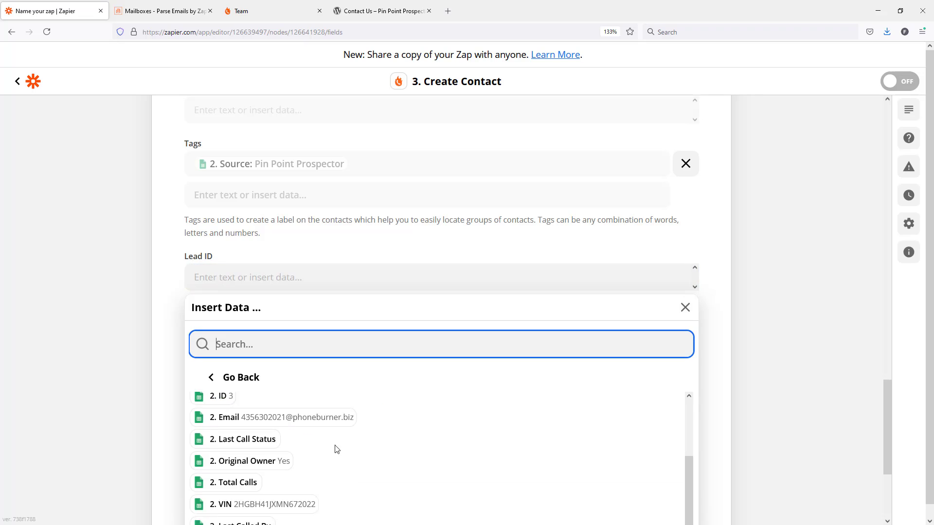
pyautogui.scroll(-2, 335, 446)
pyautogui.click(257, 471)
pyautogui.click(712, 392)
# Map the contact's VIN field to VIN from the Google Sheets step.
pyautogui.click(246, 293)
pyautogui.click(250, 420)
pyautogui.scroll(-2, 250, 437)
pyautogui.click(256, 493)
pyautogui.click(715, 404)
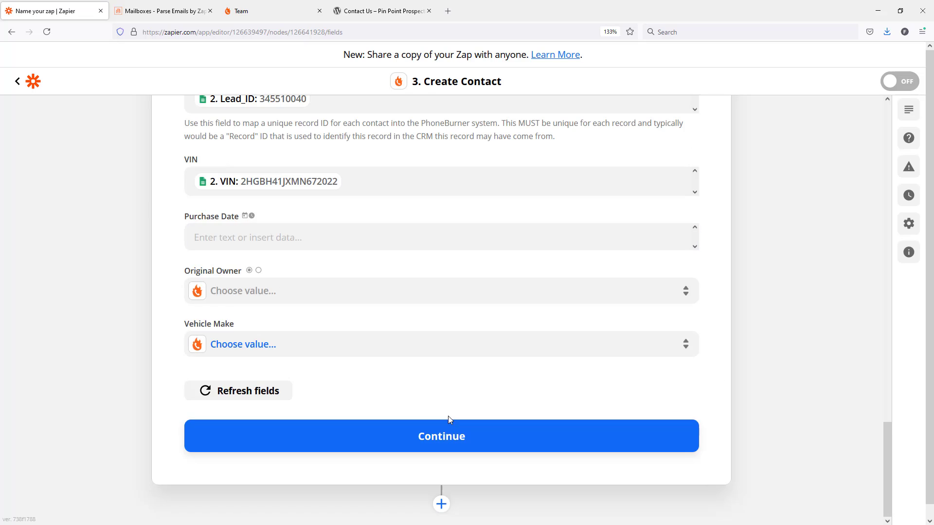
# Search the insertable data for "pur" and map the Purchase Date field to Purchase Date from the Google Sheets step.
pyautogui.click(316, 237)
pyautogui.scroll(-2, 340, 426)
pyautogui.write('pur')
pyautogui.click(271, 506)
# Give the Original Owner field a custom value, searching for "origin" and mapping it to Original Owner from the Google Sheets step.
pyautogui.click(258, 293)
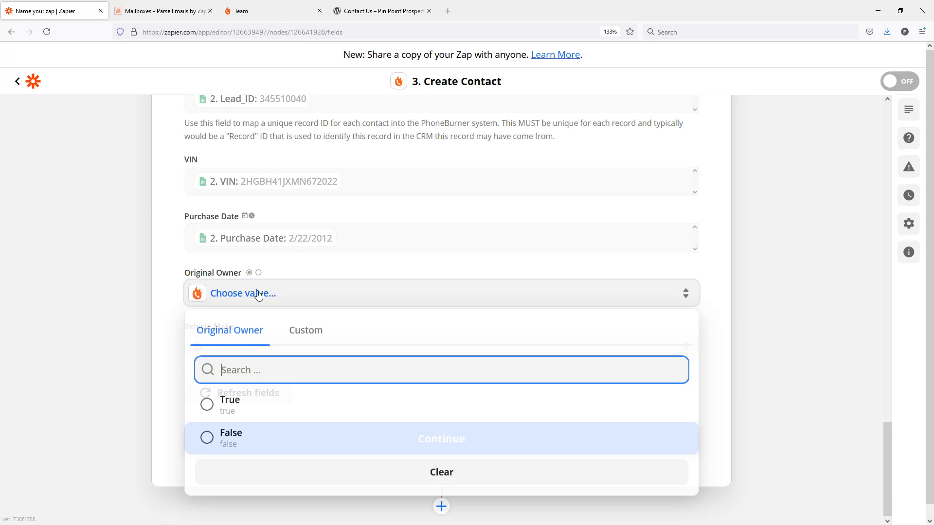
pyautogui.click(305, 330)
pyautogui.write('origin')
pyautogui.click(251, 487)
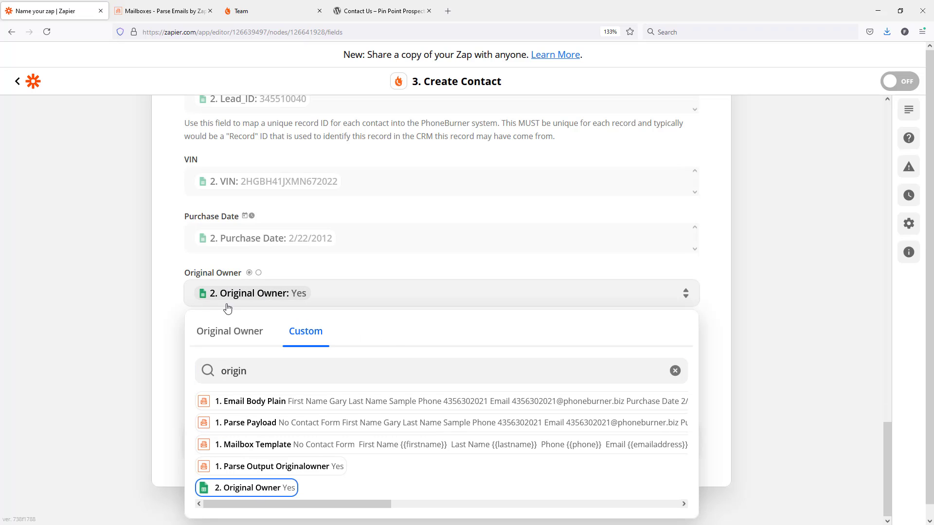
# Review the Original Owner field's preset choices and restore its single custom mapping to Original Owner from the Google Sheets step.
pyautogui.click(229, 332)
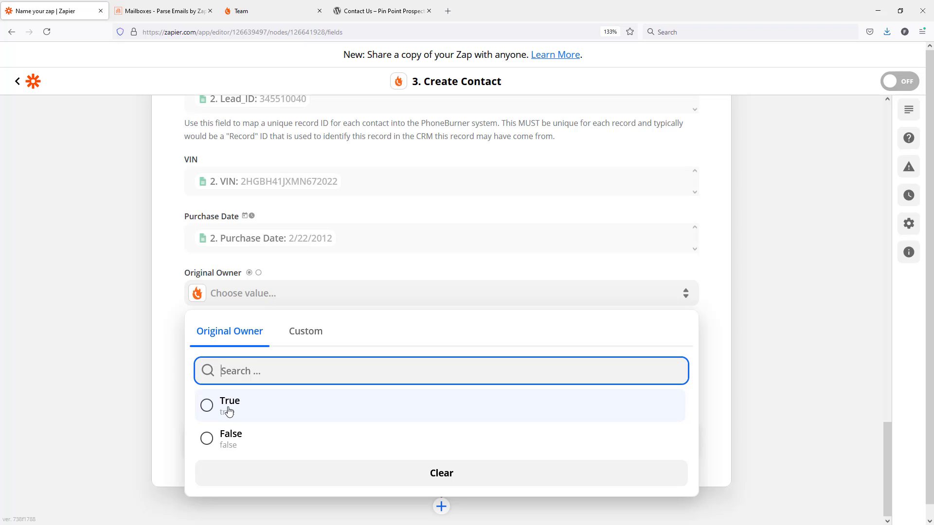
pyautogui.click(300, 339)
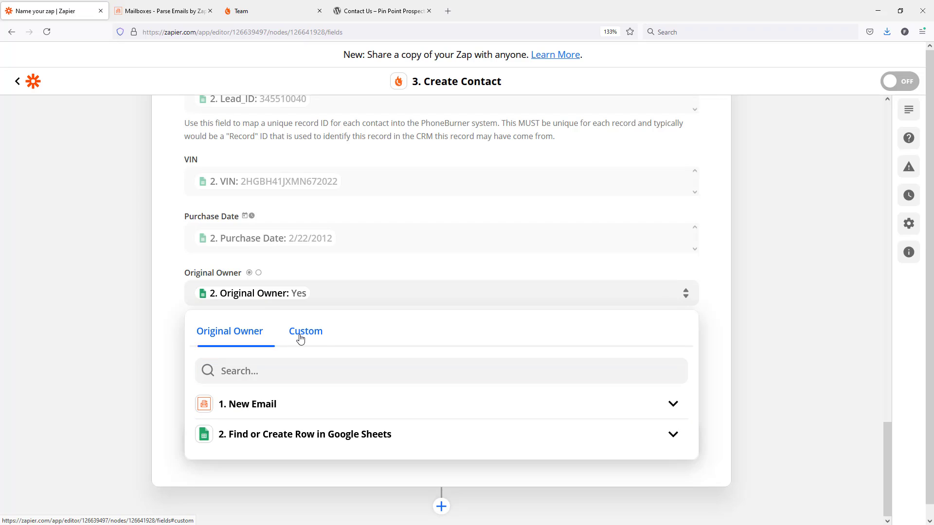
pyautogui.click(298, 434)
pyautogui.scroll(-1, 300, 364)
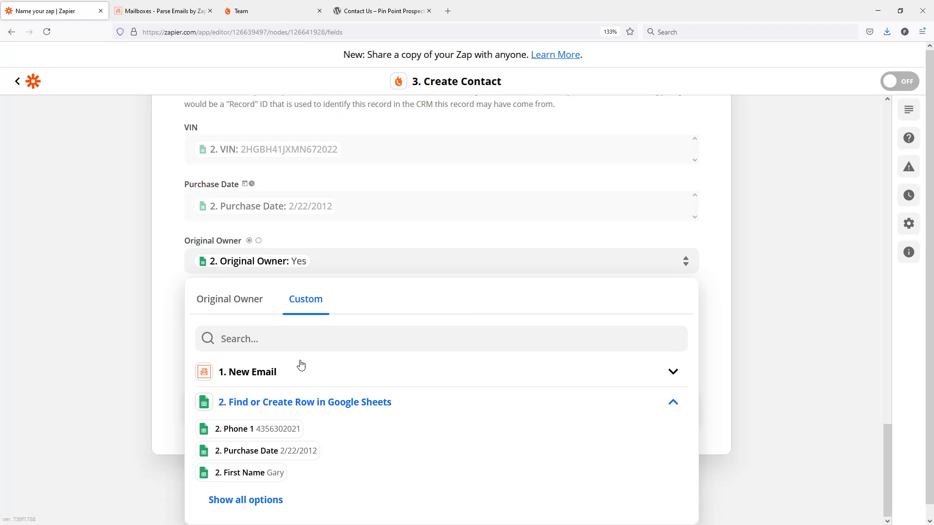
pyautogui.click(274, 339)
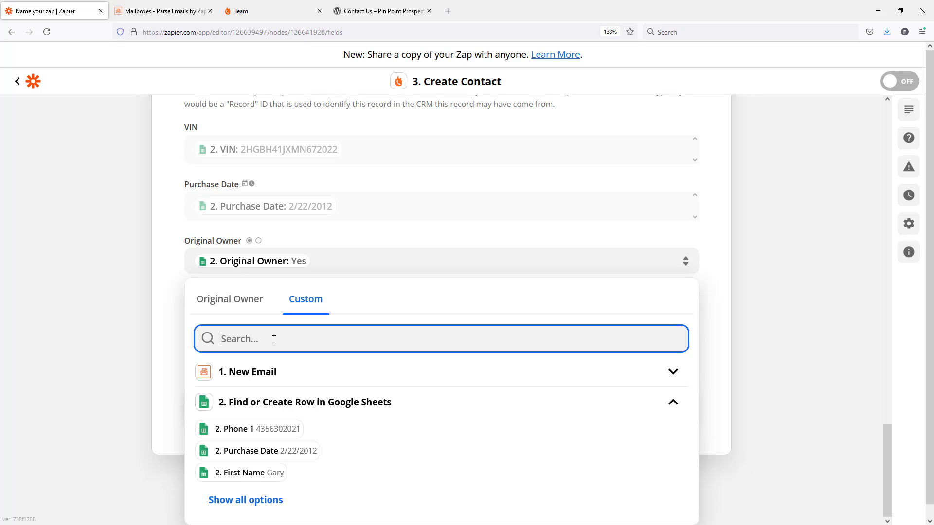
pyautogui.write('orig')
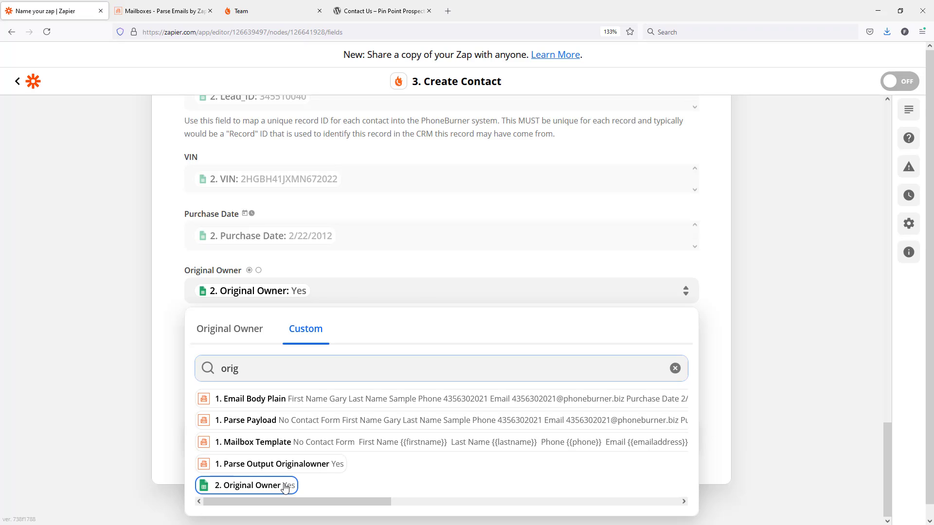
pyautogui.click(253, 485)
pyautogui.click(447, 291)
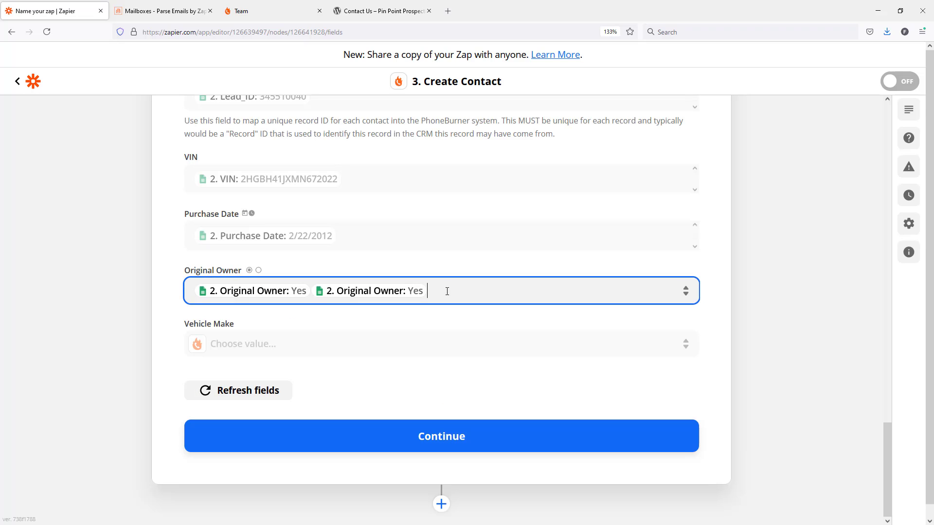
pyautogui.press('BackSpace')
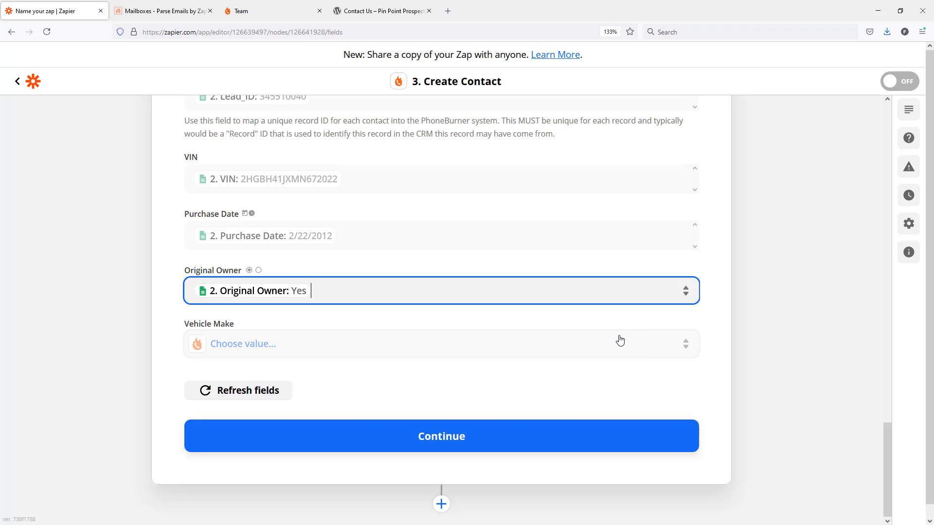
# Give the Vehicle Make field a custom value, searching for "make" and mapping it to Vehicle Make from the Google Sheets step.
pyautogui.click(238, 346)
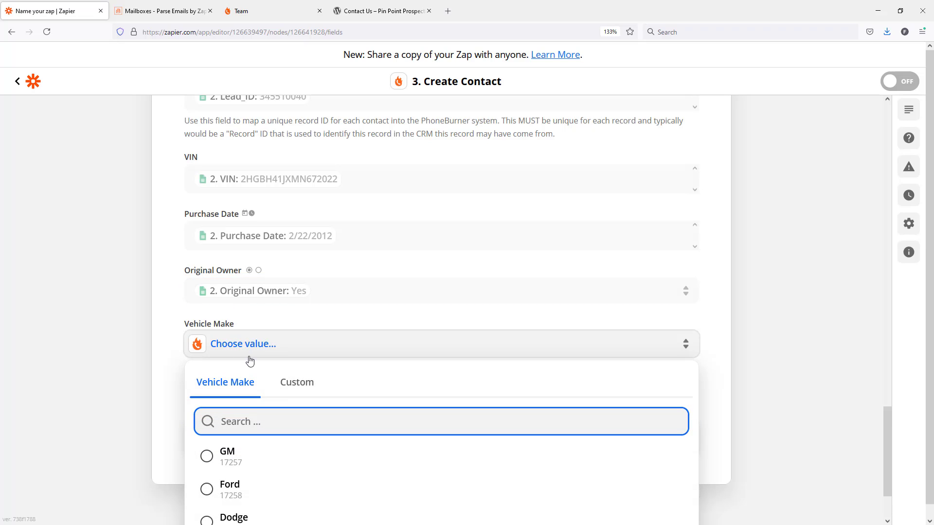
pyautogui.scroll(-2, 385, 383)
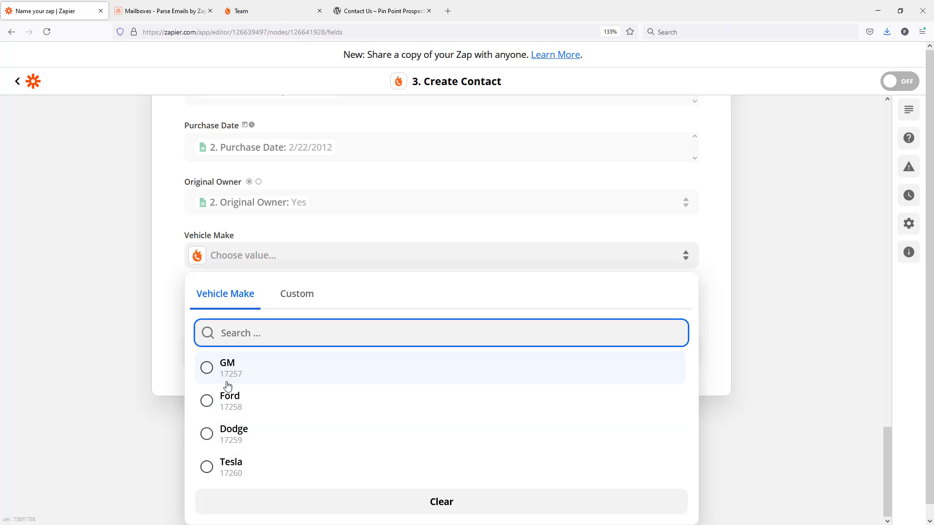
pyautogui.click(293, 296)
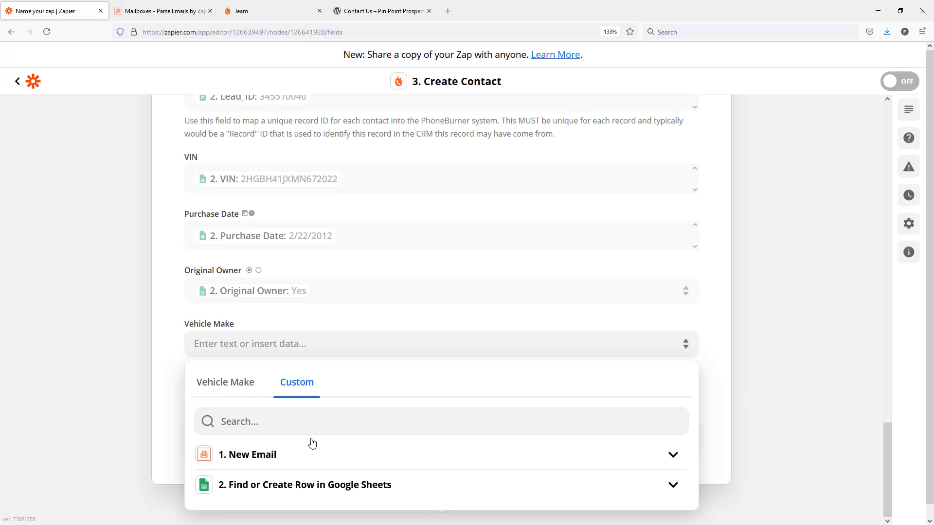
pyautogui.click(299, 485)
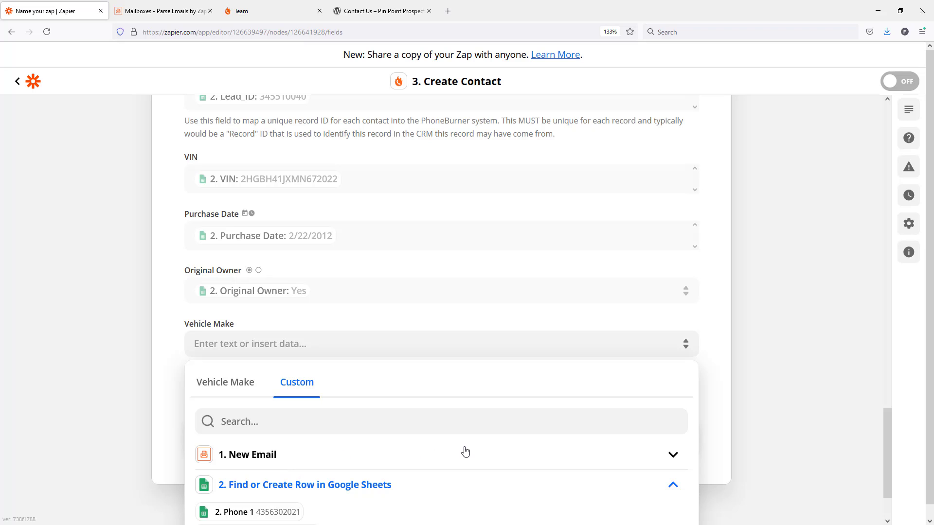
pyautogui.scroll(-2, 459, 452)
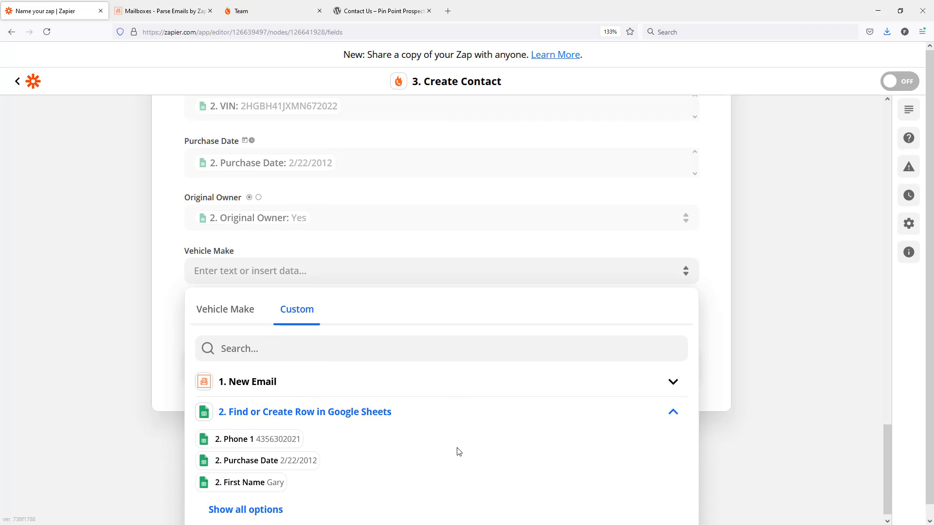
pyautogui.click(264, 498)
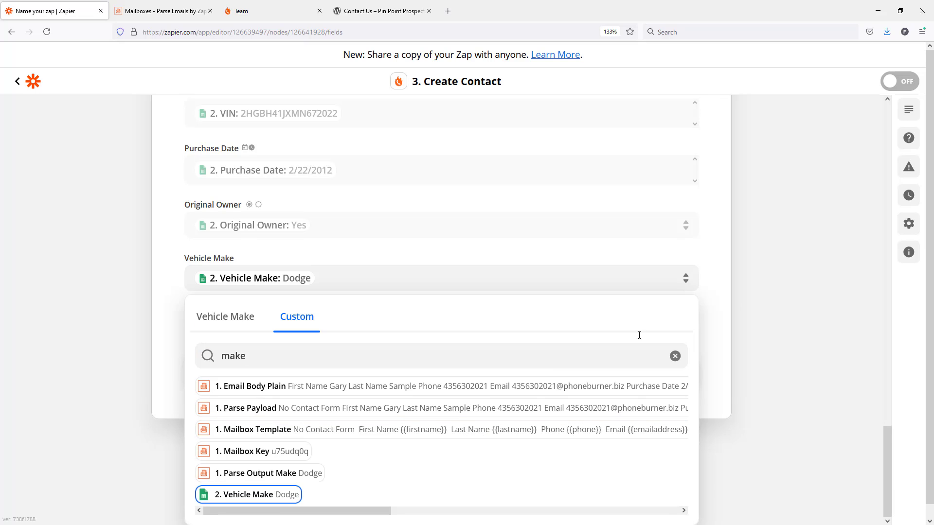
pyautogui.click(775, 296)
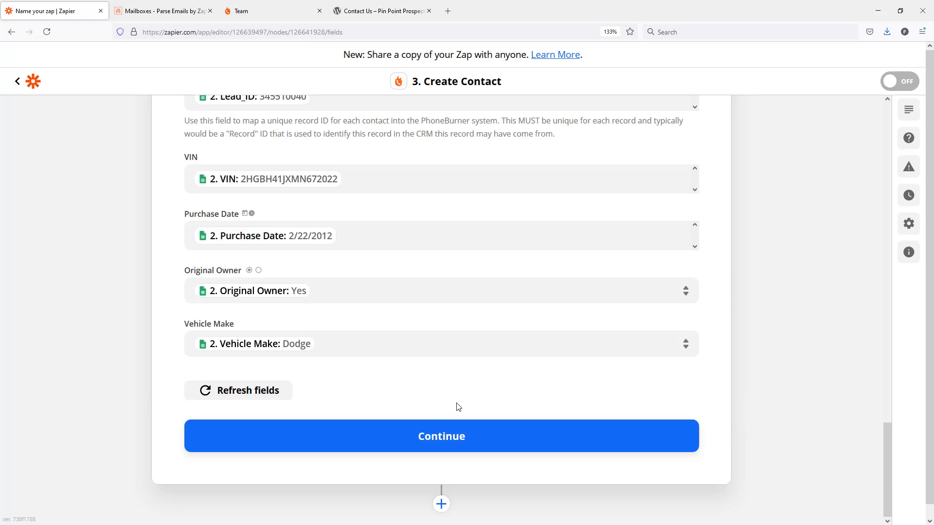
# Finish the Create Contact setup and run its test with review, sending the sample contact to PhoneBurner.
pyautogui.click(424, 436)
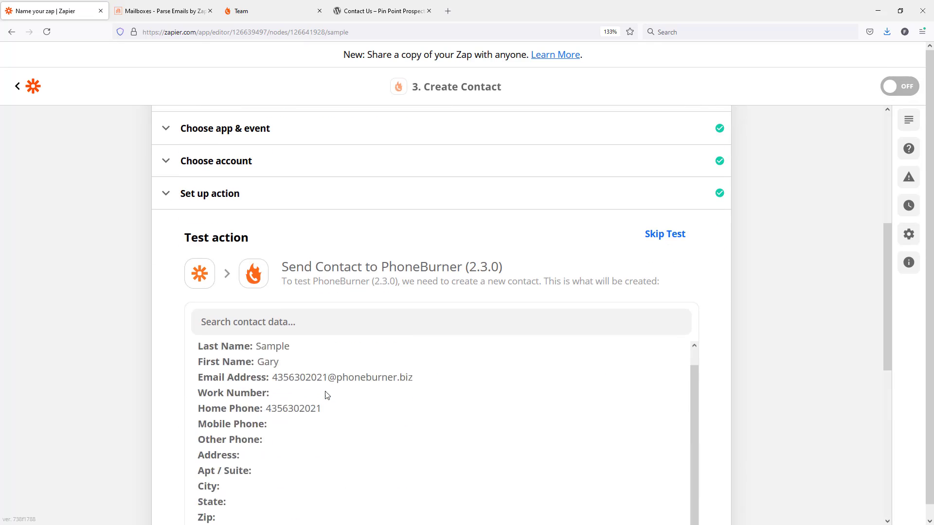
pyautogui.scroll(-5, 321, 389)
pyautogui.scroll(-4, 146, 392)
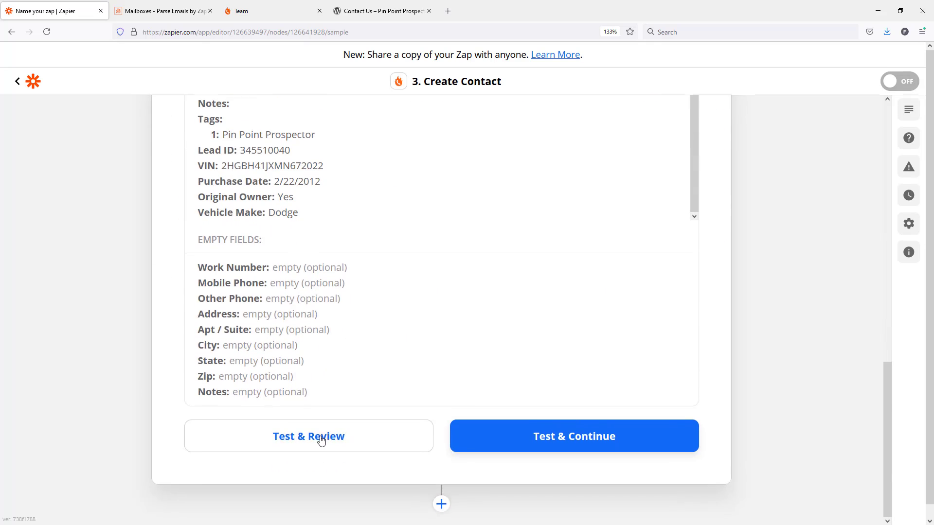
pyautogui.click(321, 438)
pyautogui.scroll(7, 381, 338)
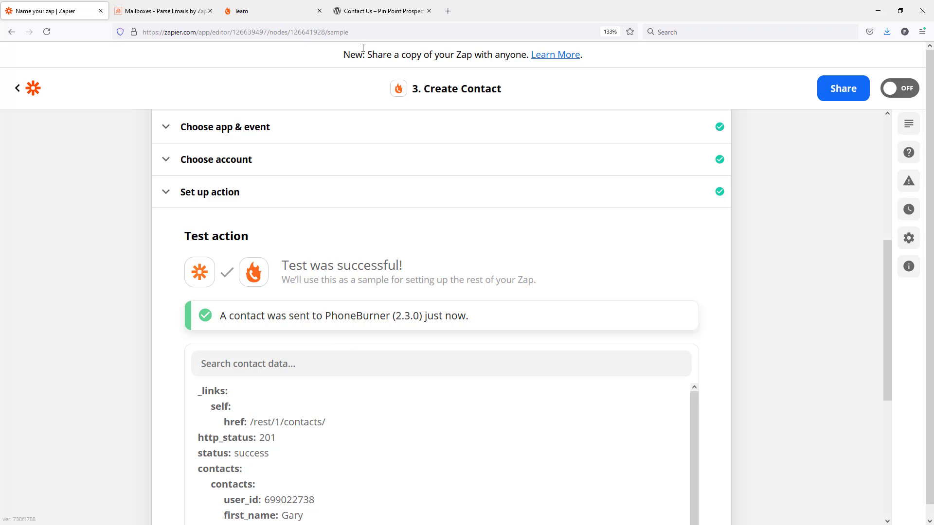
# Switch to PhoneBurner and examine the new test contact's location and local time in the Fresh Leads folder.
pyautogui.click(265, 14)
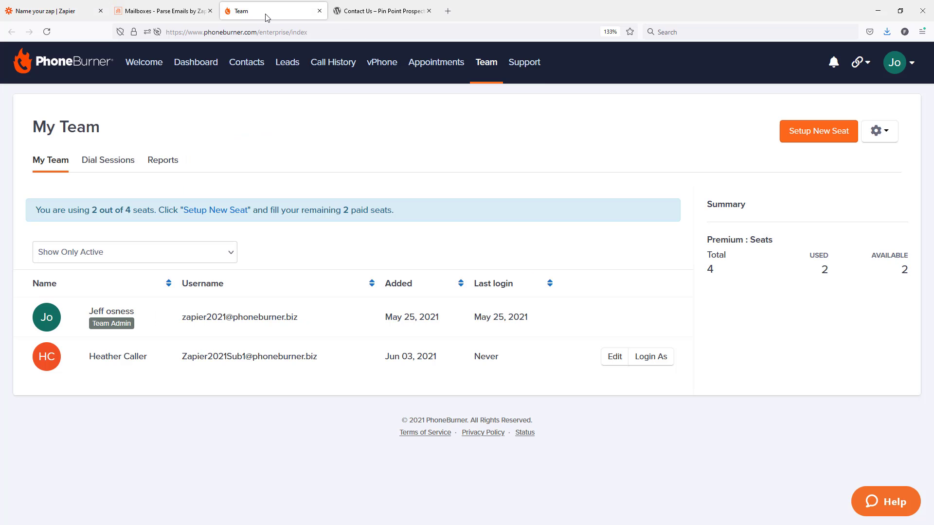
pyautogui.click(247, 62)
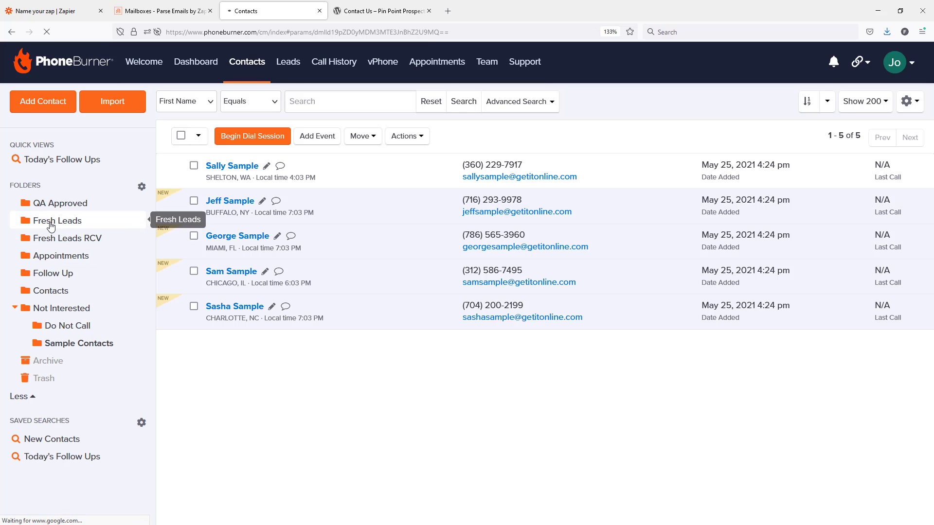
pyautogui.click(51, 223)
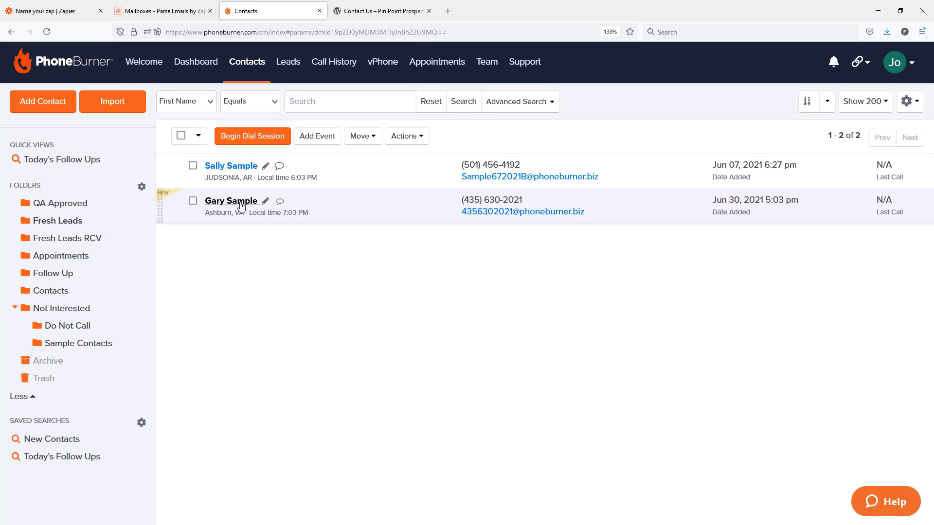
pyautogui.moveTo(309, 215); pyautogui.dragTo(283, 211)
# Return to Zapier, reopen the Create Contact action setup and set the Address field to the fixed text "none".
pyautogui.click(71, 14)
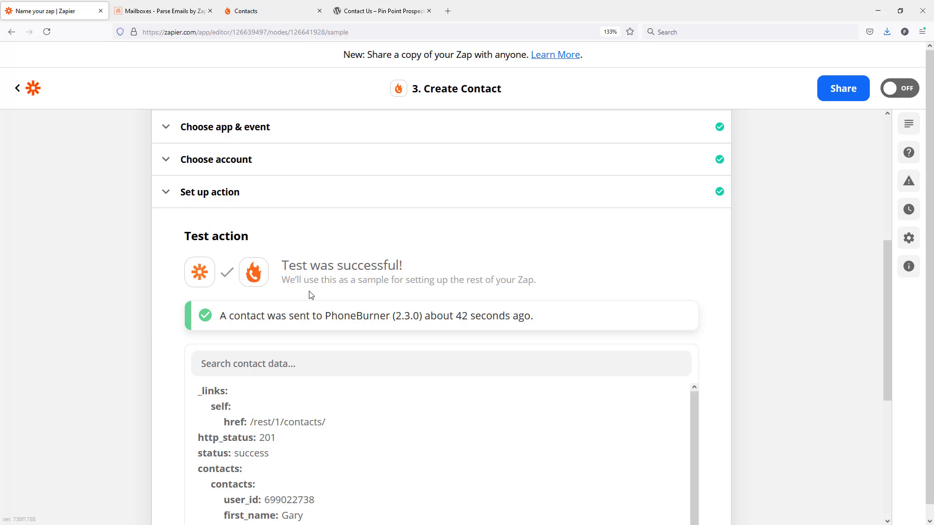
pyautogui.scroll(3, 252, 306)
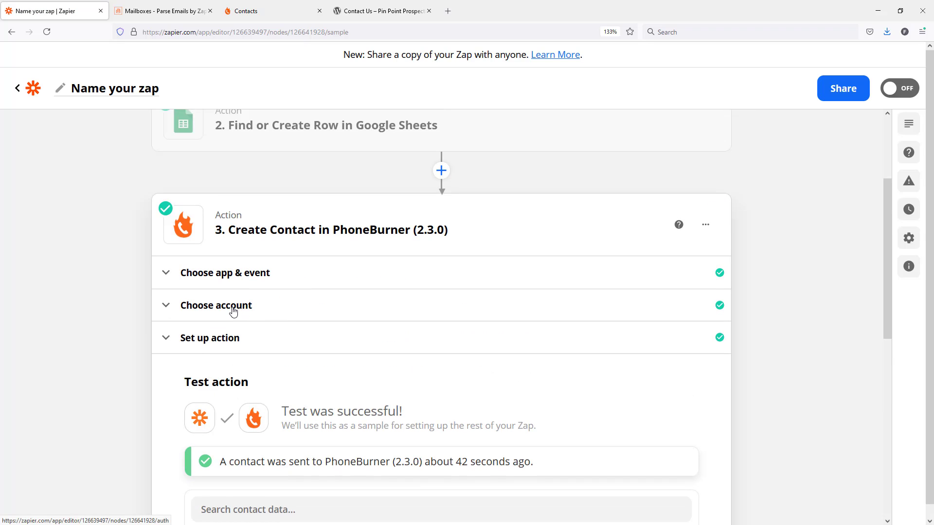
pyautogui.click(207, 338)
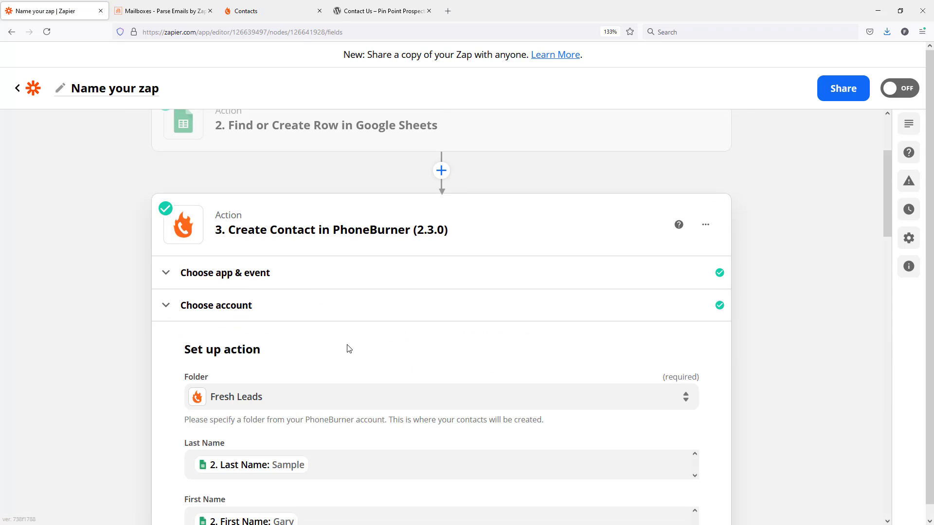
pyautogui.scroll(-10, 346, 348)
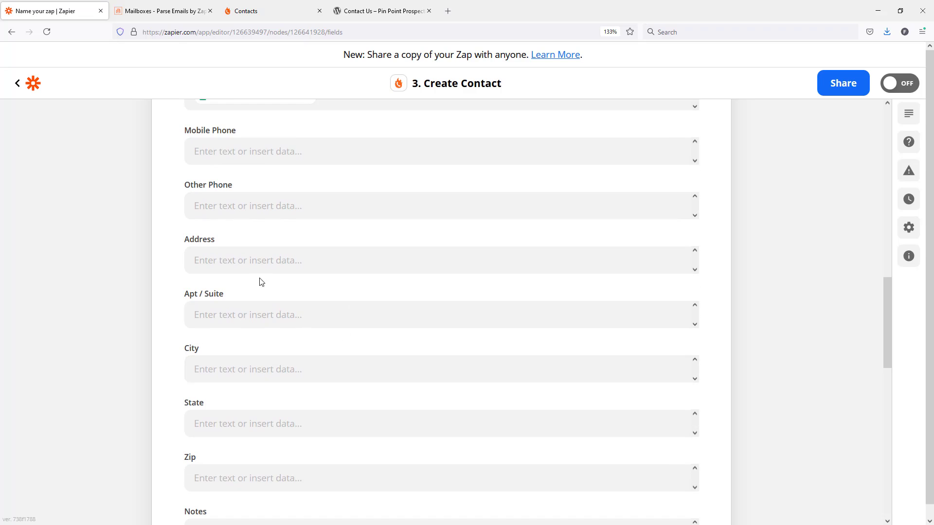
pyautogui.click(236, 261)
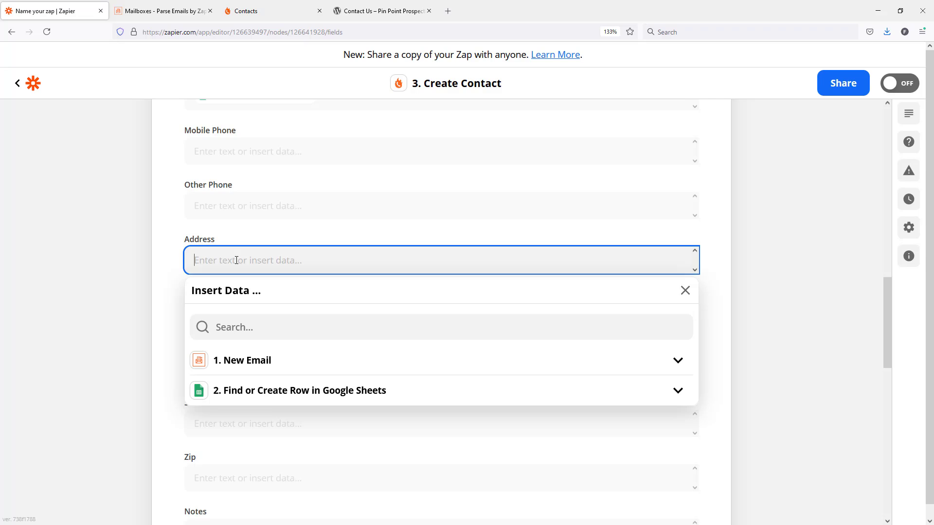
pyautogui.write('none')
pyautogui.click(740, 285)
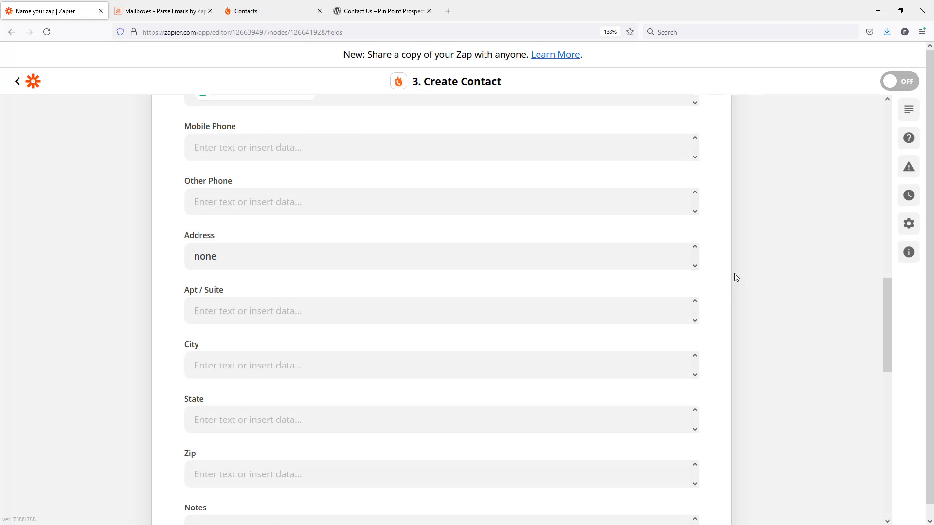
# Switch to PhoneBurner and remove the newly created test contact from the Fresh Leads folder.
pyautogui.click(268, 12)
pyautogui.click(193, 201)
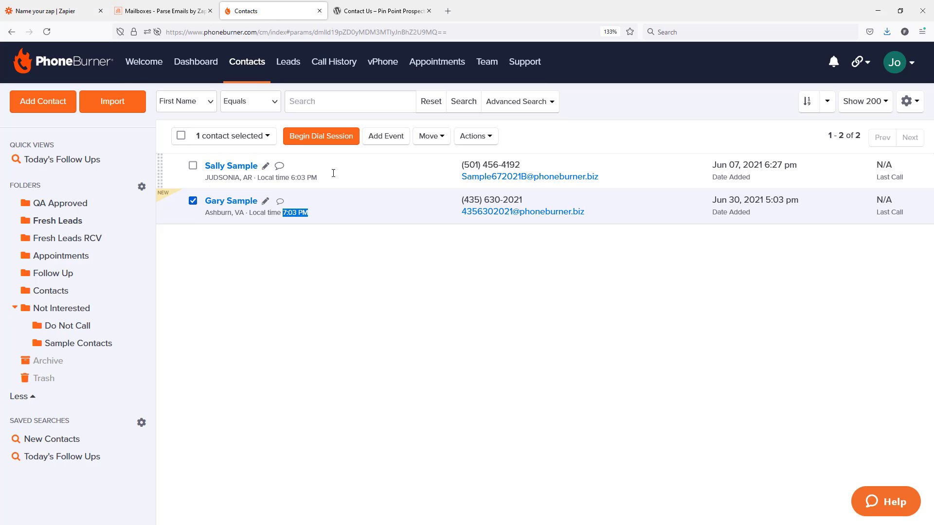
pyautogui.click(435, 137)
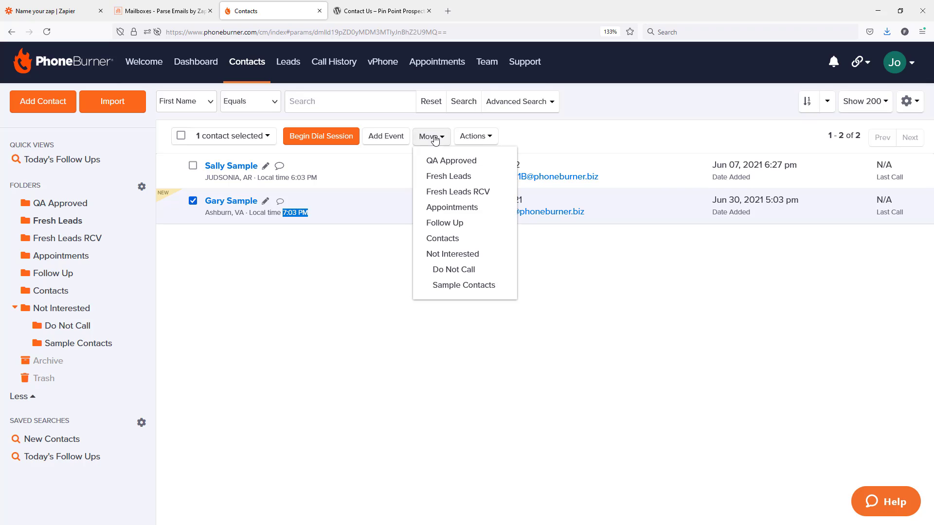
pyautogui.click(473, 137)
pyautogui.click(472, 314)
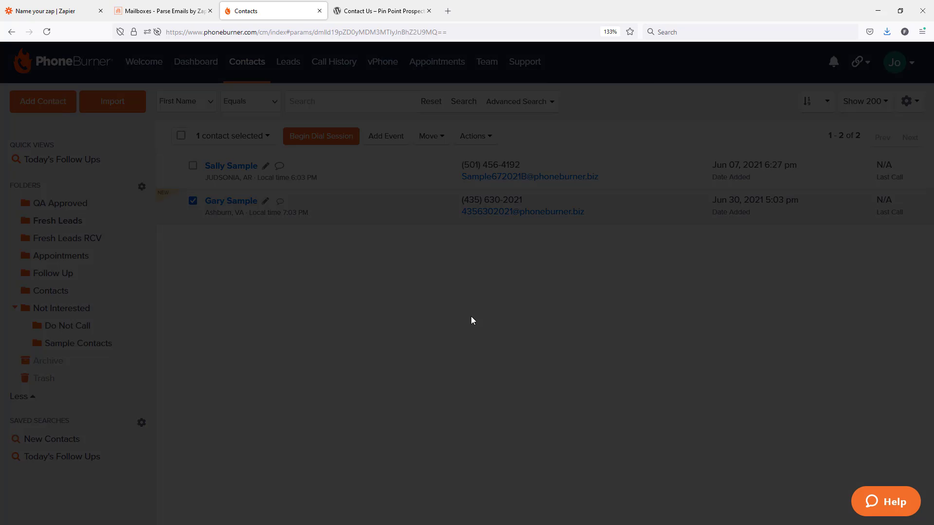
pyautogui.click(569, 217)
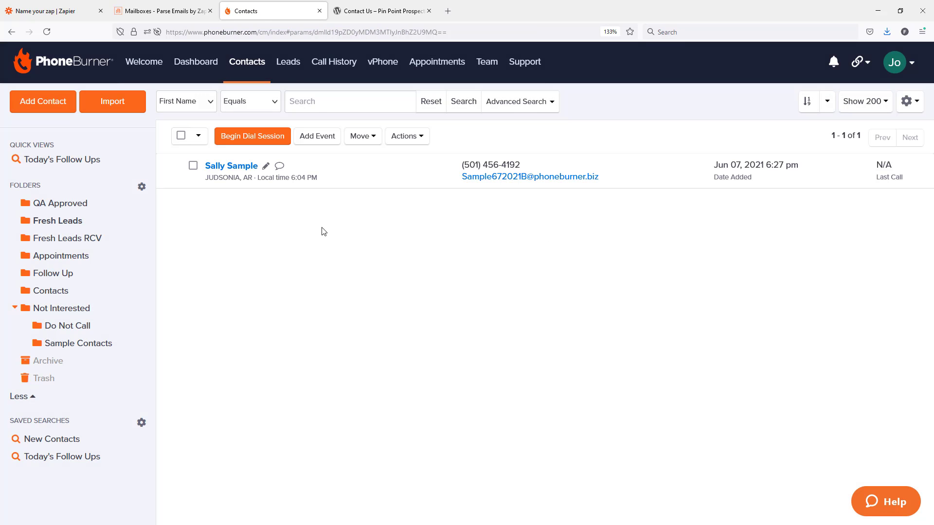
# Return to Zapier, complete the updated Create Contact setup and retest the action.
pyautogui.click(75, 11)
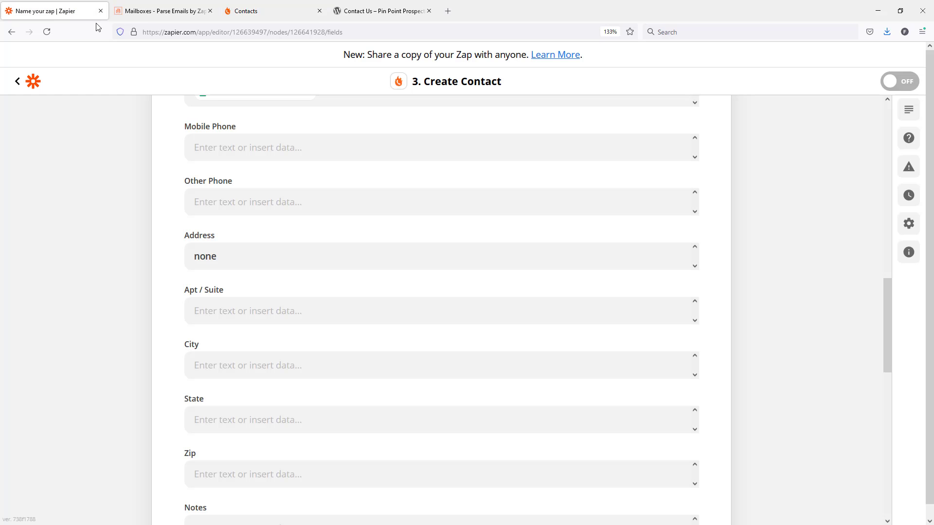
pyautogui.scroll(-6, 136, 309)
pyautogui.scroll(-5, 138, 306)
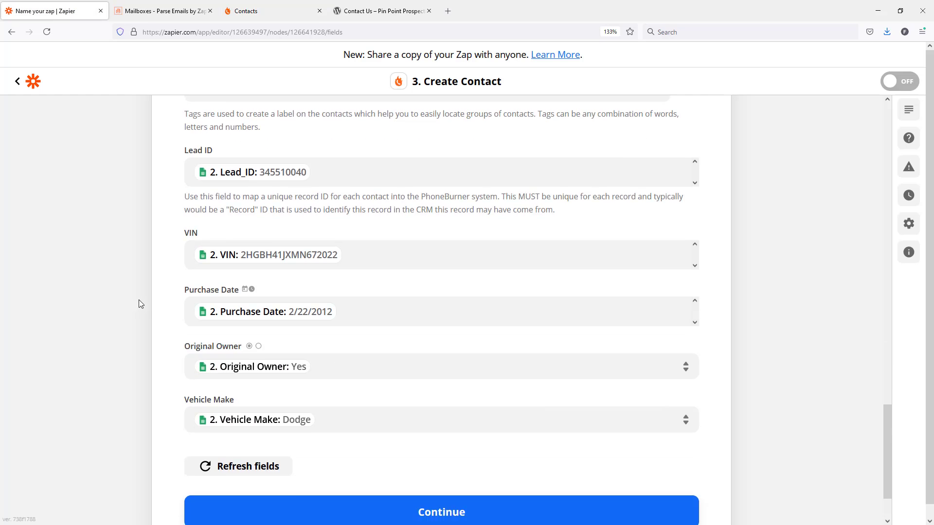
pyautogui.click(400, 444)
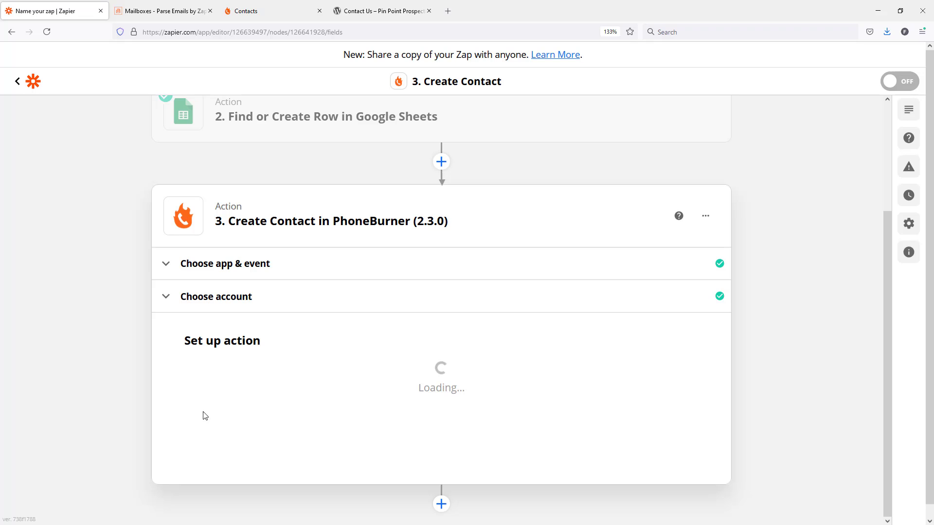
pyautogui.scroll(-5, 155, 420)
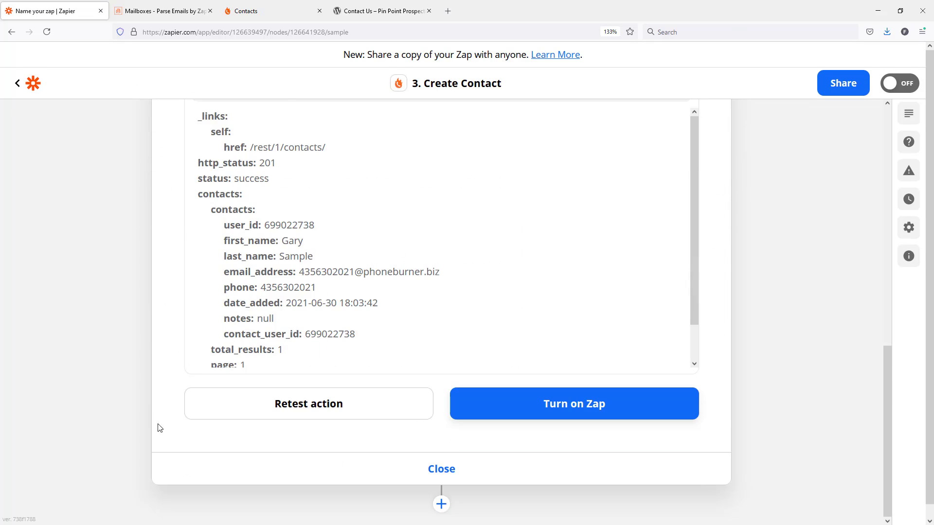
pyautogui.click(313, 413)
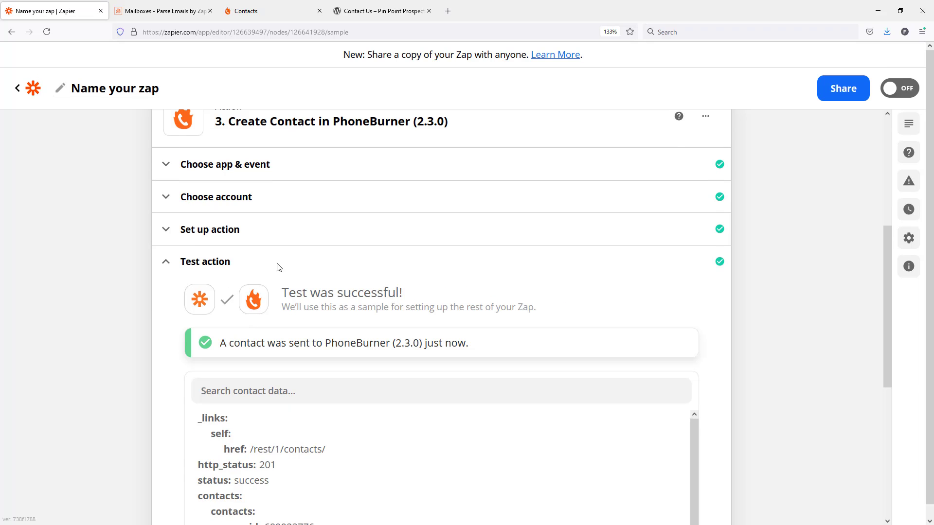
# Switch to PhoneBurner to check the Fresh Leads folder for the retested contact.
pyautogui.click(246, 10)
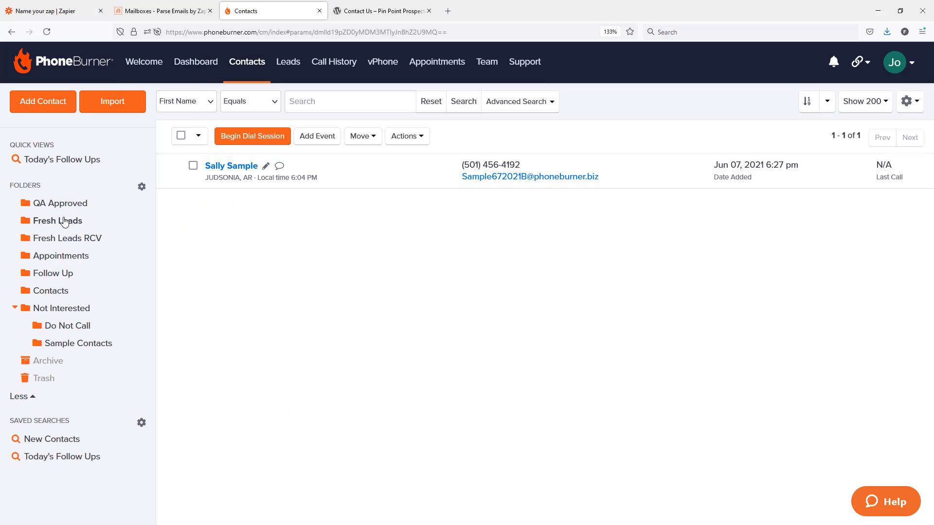